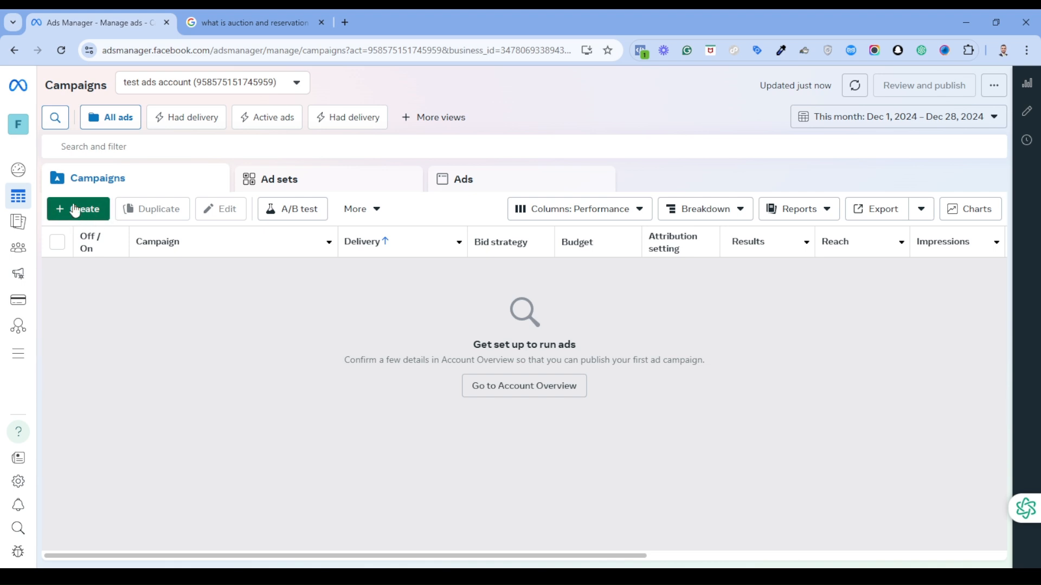
Step: Create a new campaign with the Sales objective and the Manual sales campaign setup
click(74, 210)
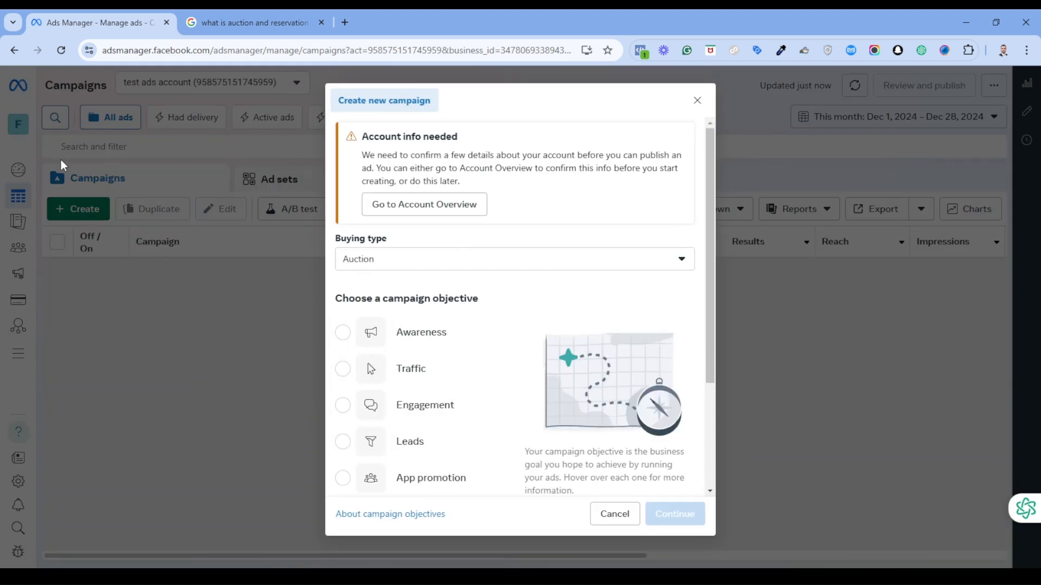
scroll(429, 378, down, 3)
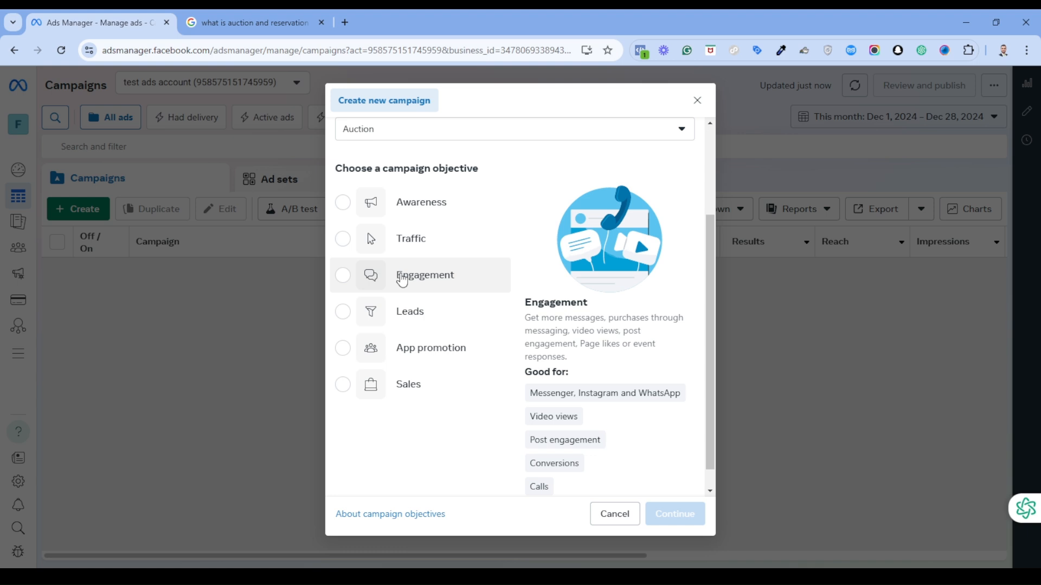
click(413, 318)
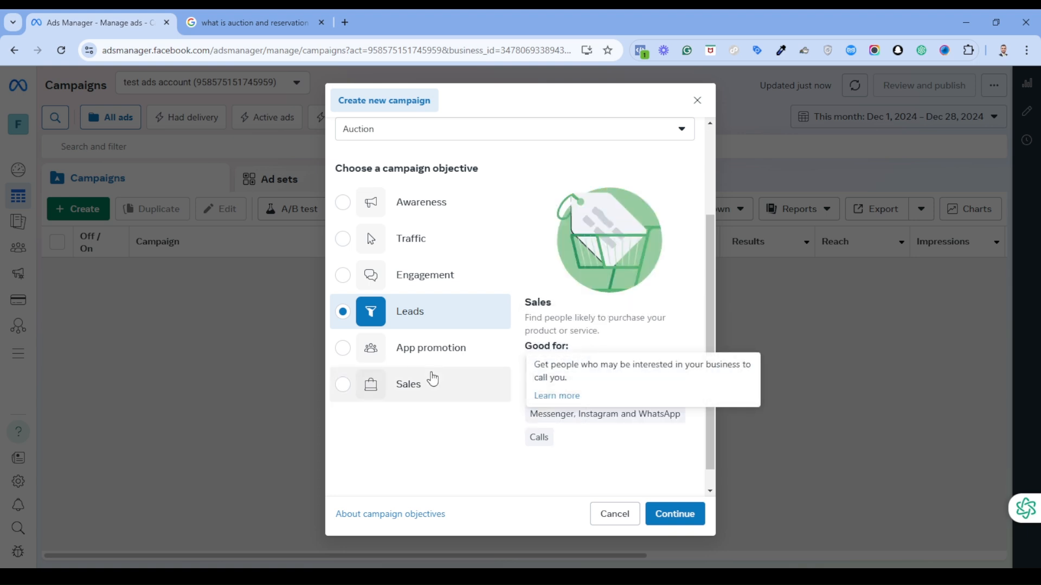
click(424, 359)
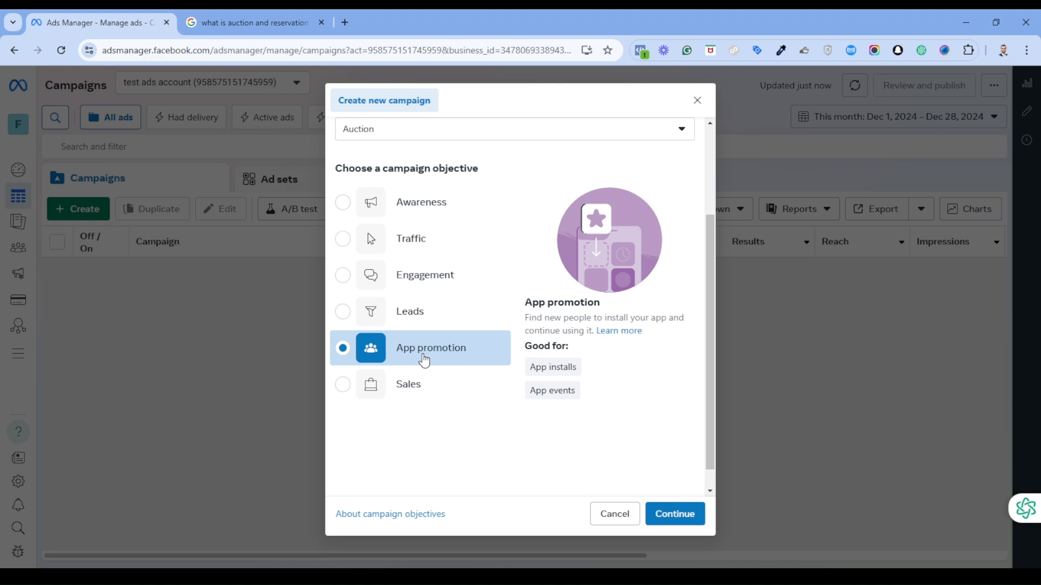
click(428, 388)
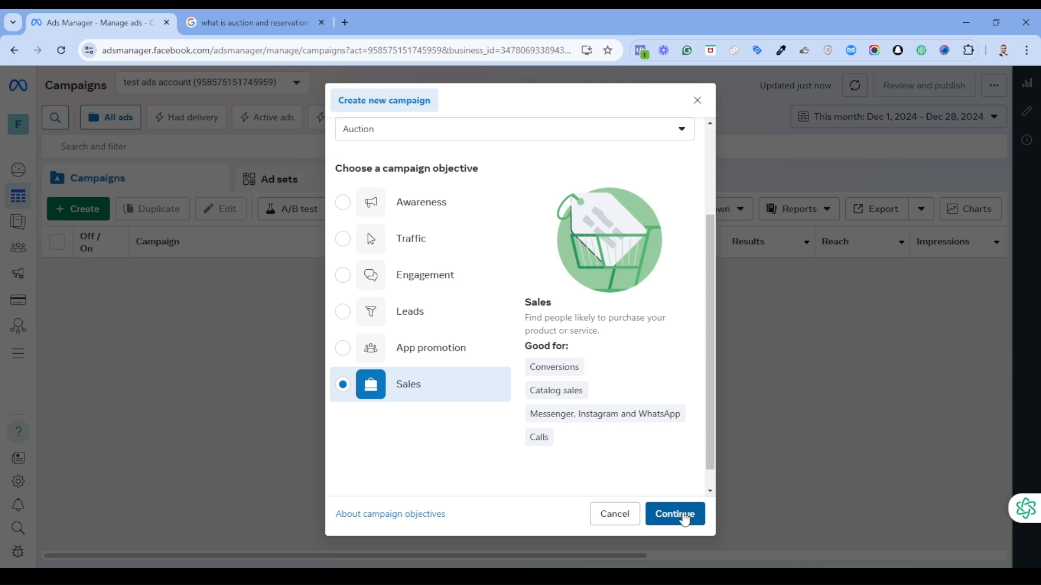
click(684, 515)
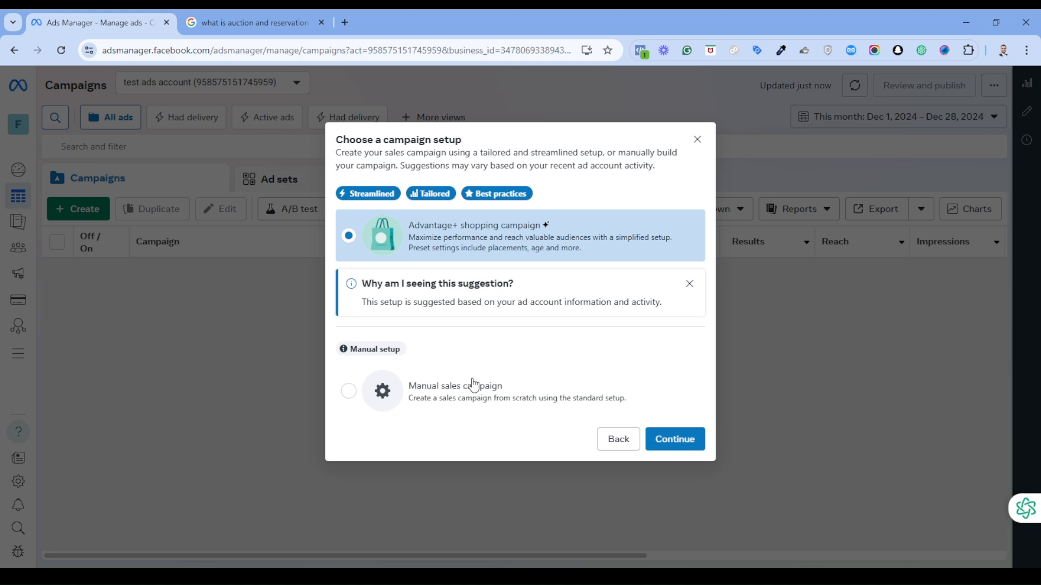
click(476, 401)
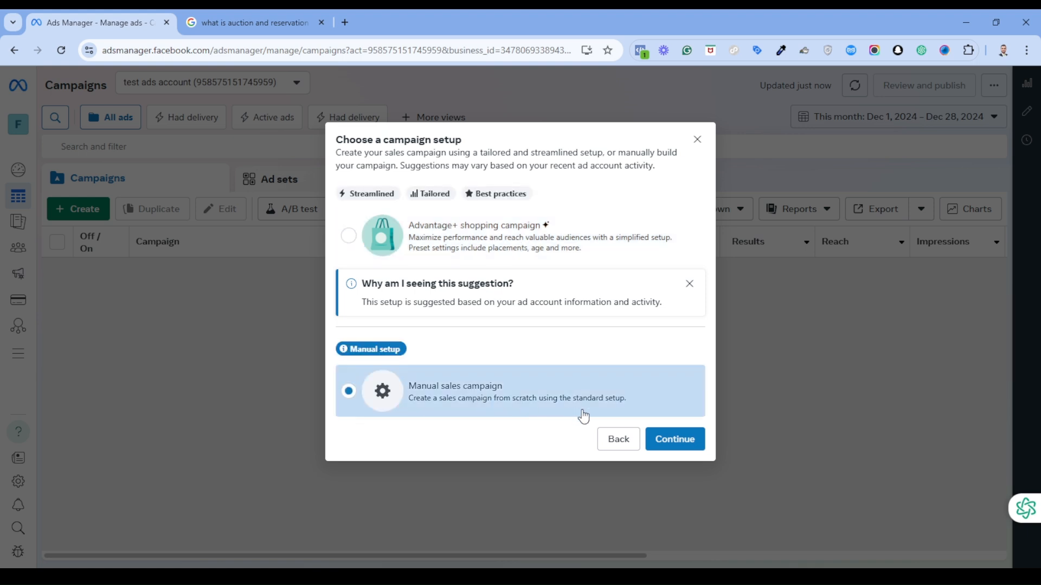
click(698, 445)
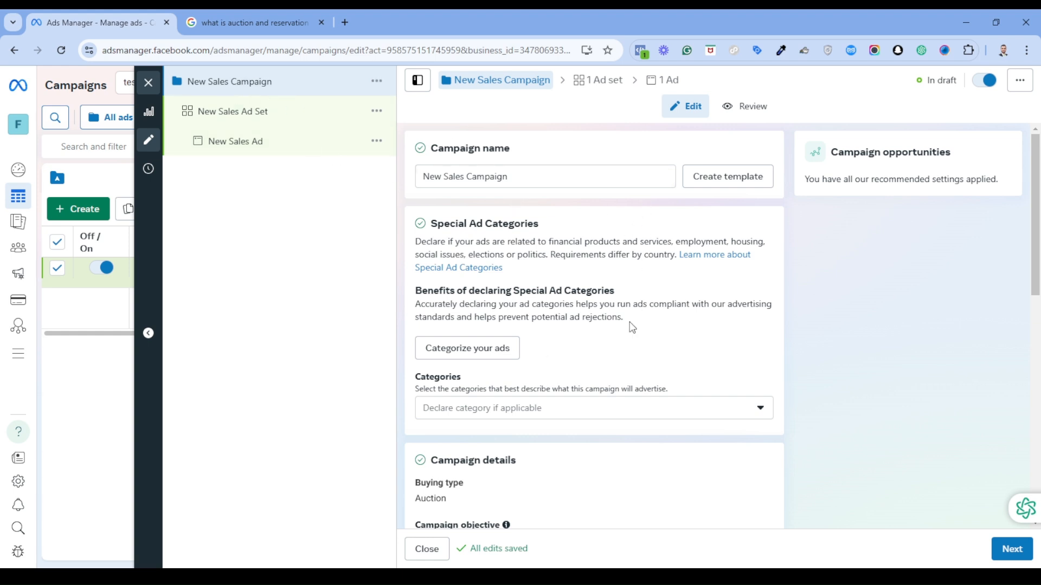
Step: Select the campaign name text and hide the writing assistant popup until the next visit
drag(518, 179, 402, 180)
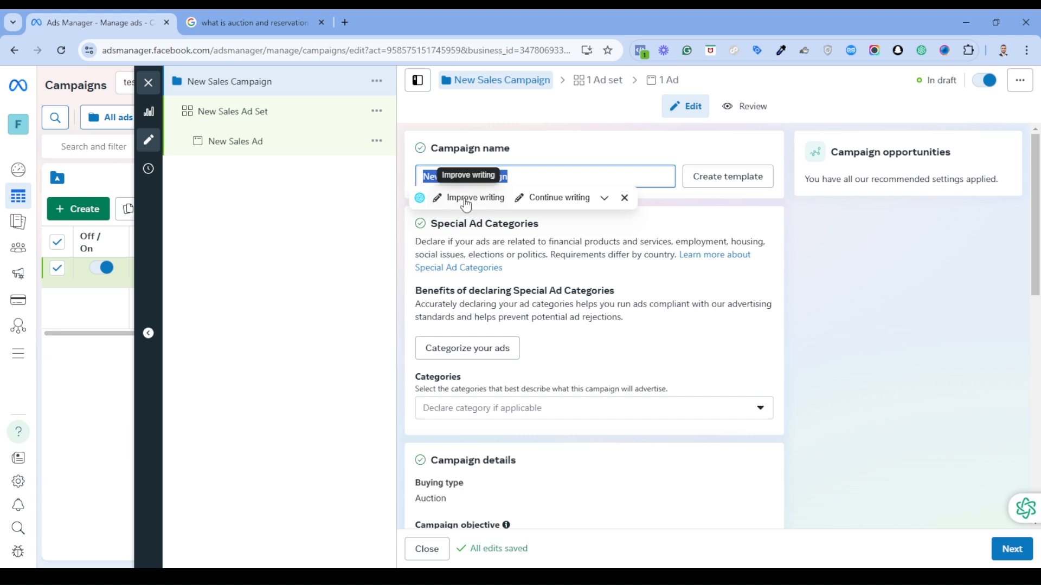
click(626, 200)
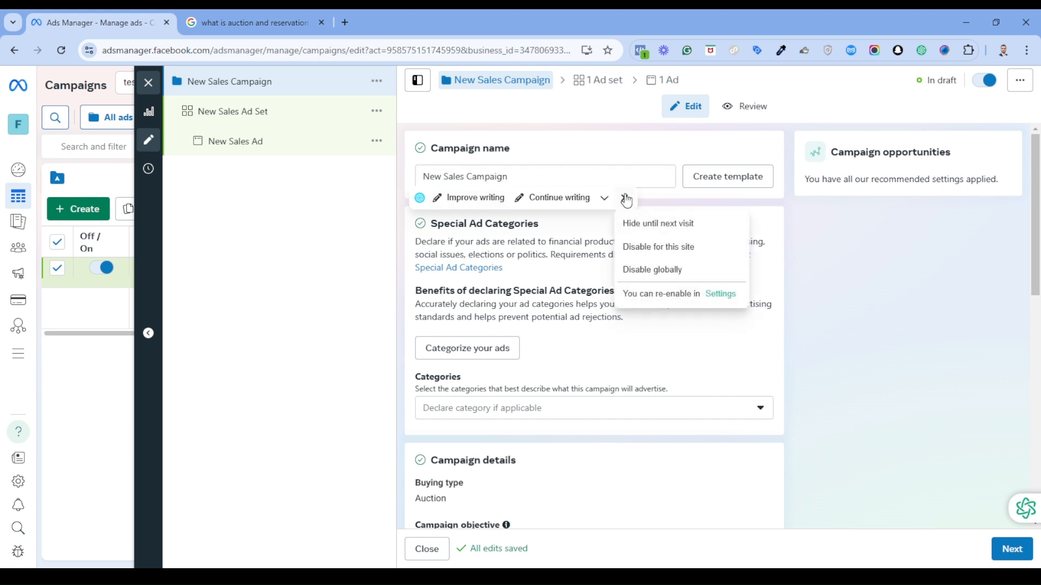
click(662, 222)
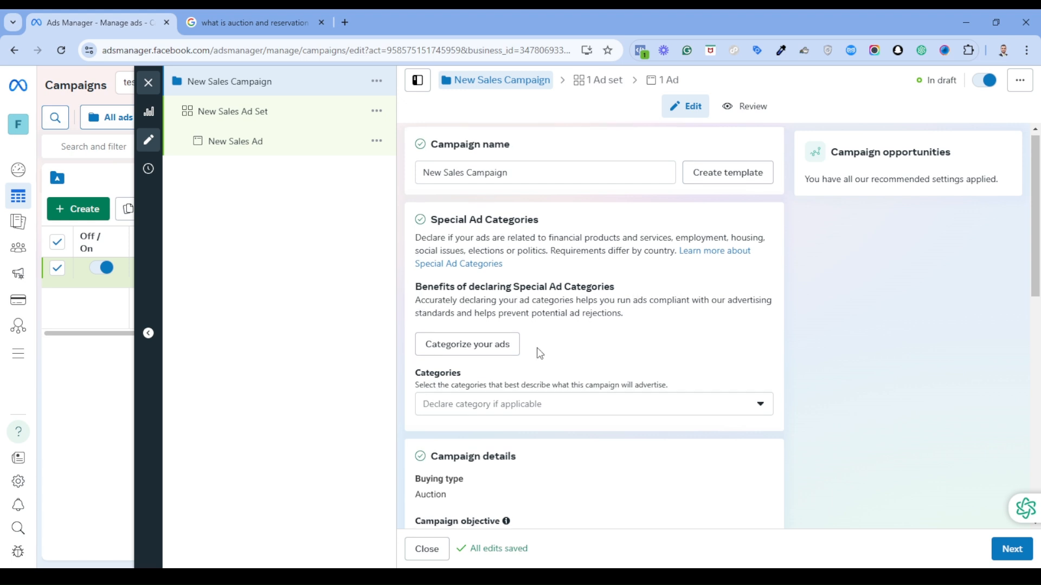
Step: Examine the available Special Ad Categories and close the list without declaring one
scroll(715, 255, down, 2)
click(717, 279)
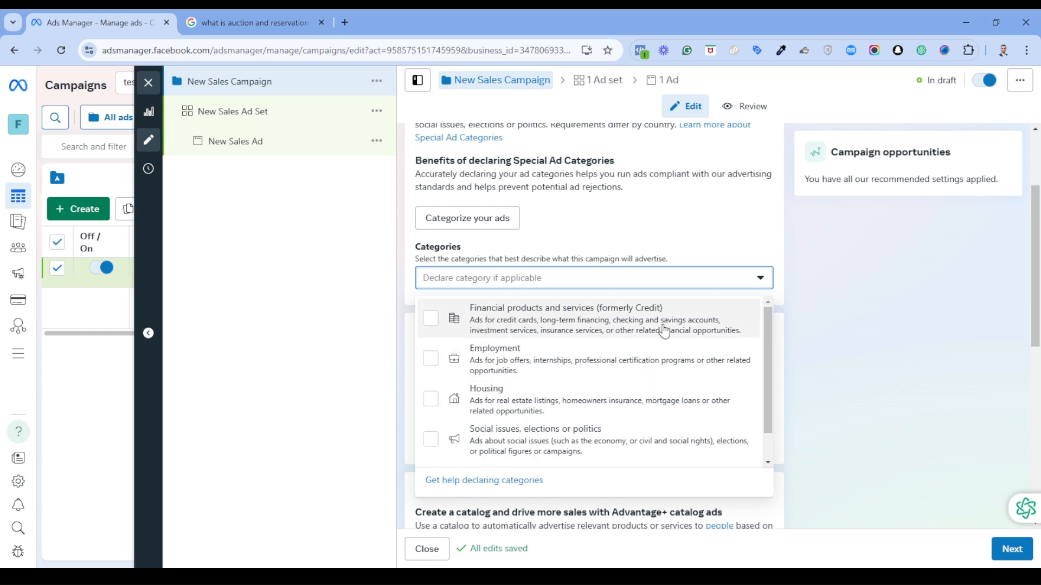
click(788, 340)
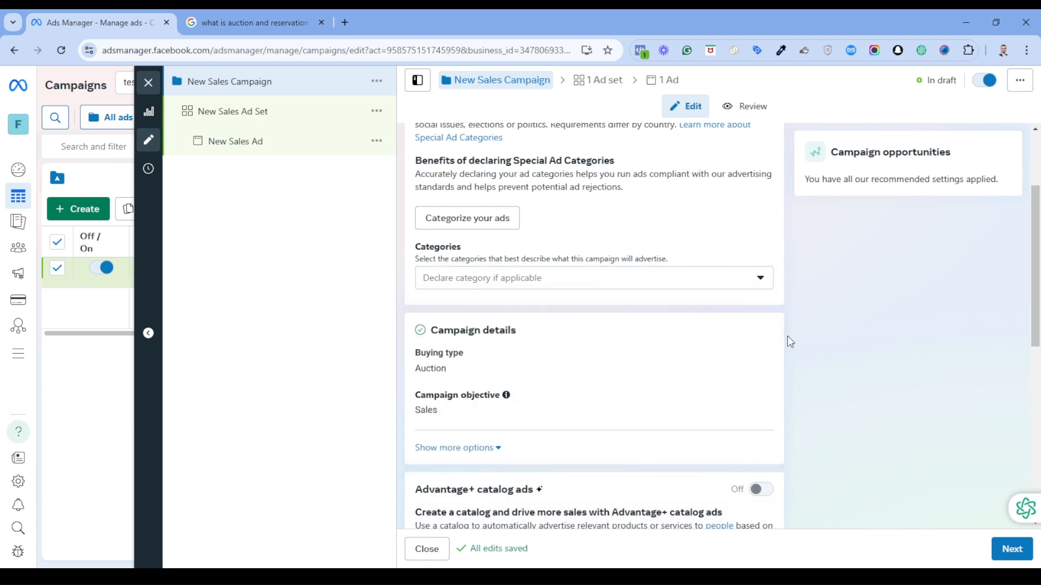
Step: Open the campaign objective for editing and examine its alternatives and the campaign settings below it
scroll(616, 358, down, 1)
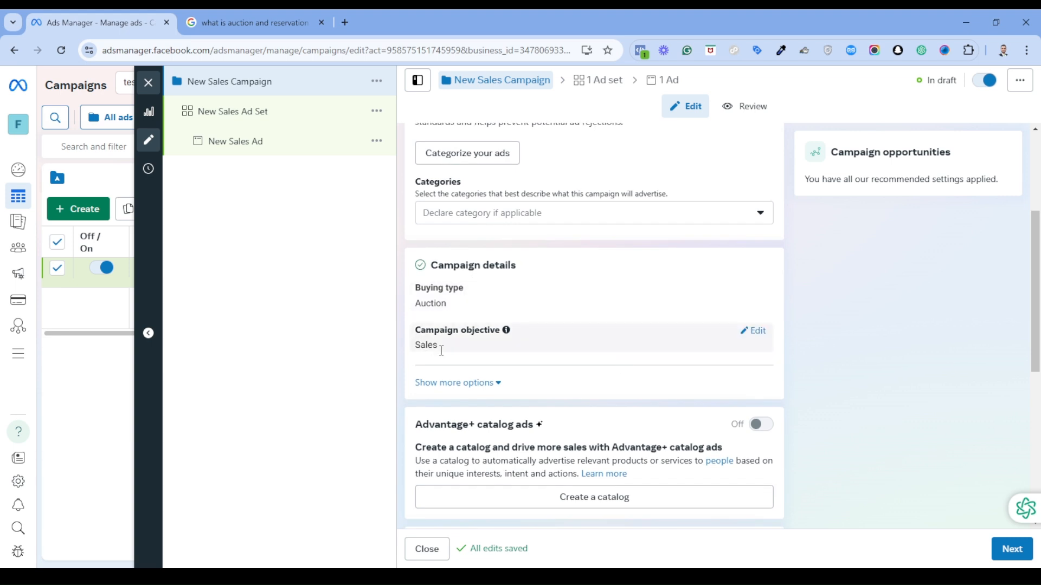
click(753, 332)
scroll(493, 400, down, 5)
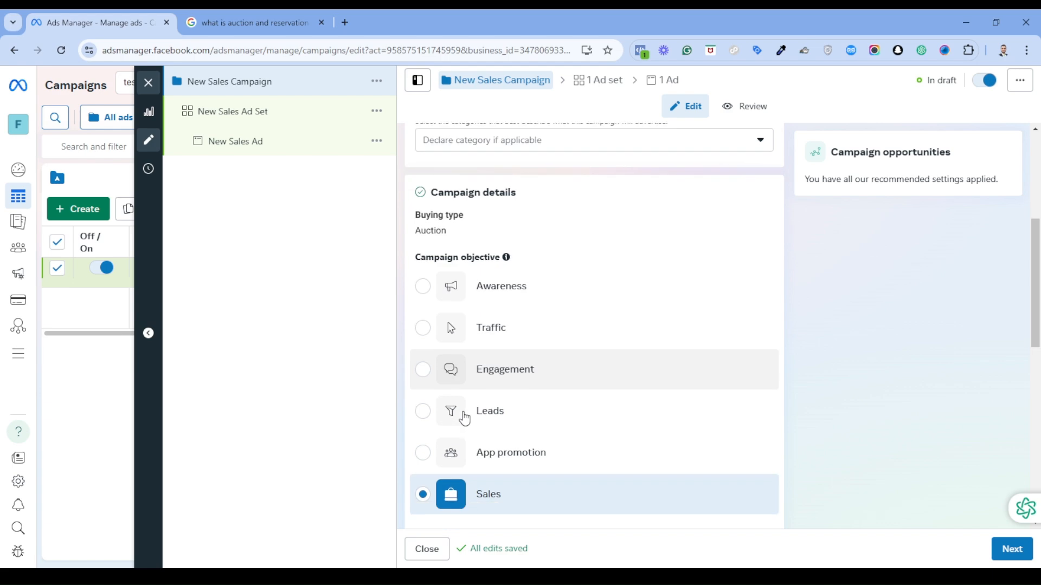
scroll(472, 186, up, 3)
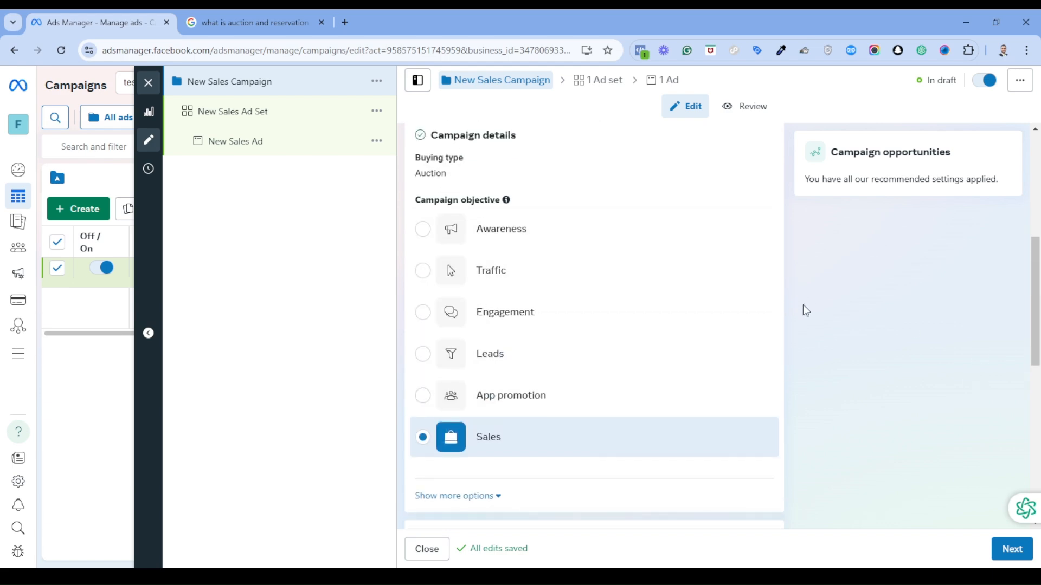
scroll(806, 351, down, 4)
scroll(751, 376, down, 2)
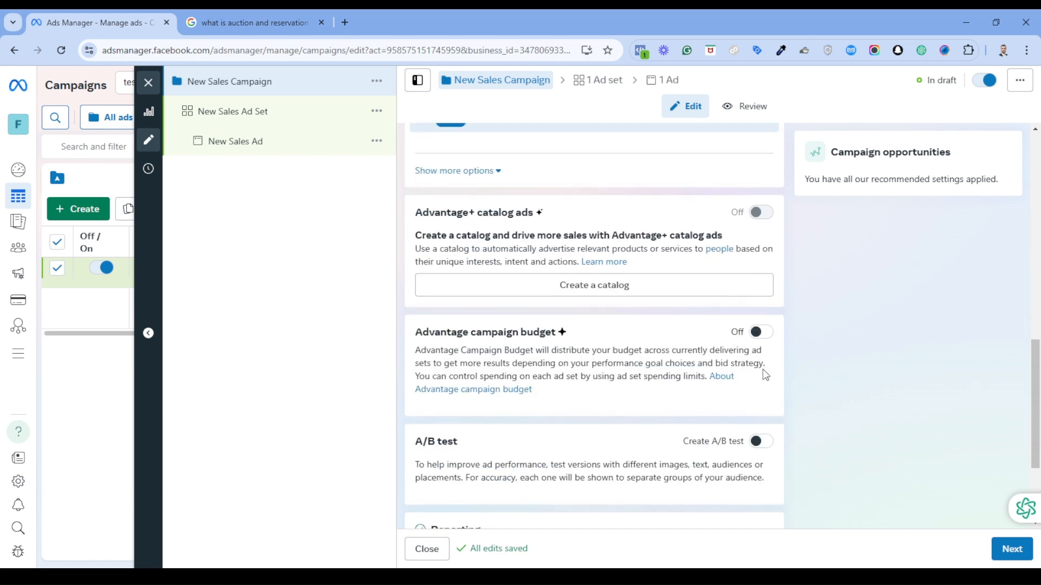
Step: Turn on Advantage campaign budget to inspect its budget and scheduling options, and turn it off again
mouse_move(762, 217)
scroll(727, 269, down, 1)
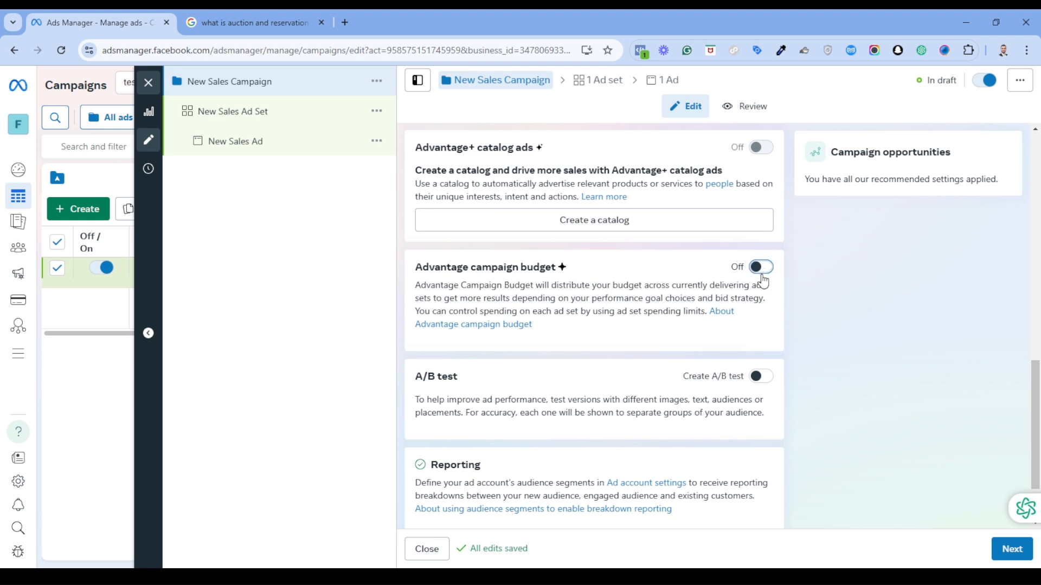
click(760, 269)
drag(664, 374, 568, 364)
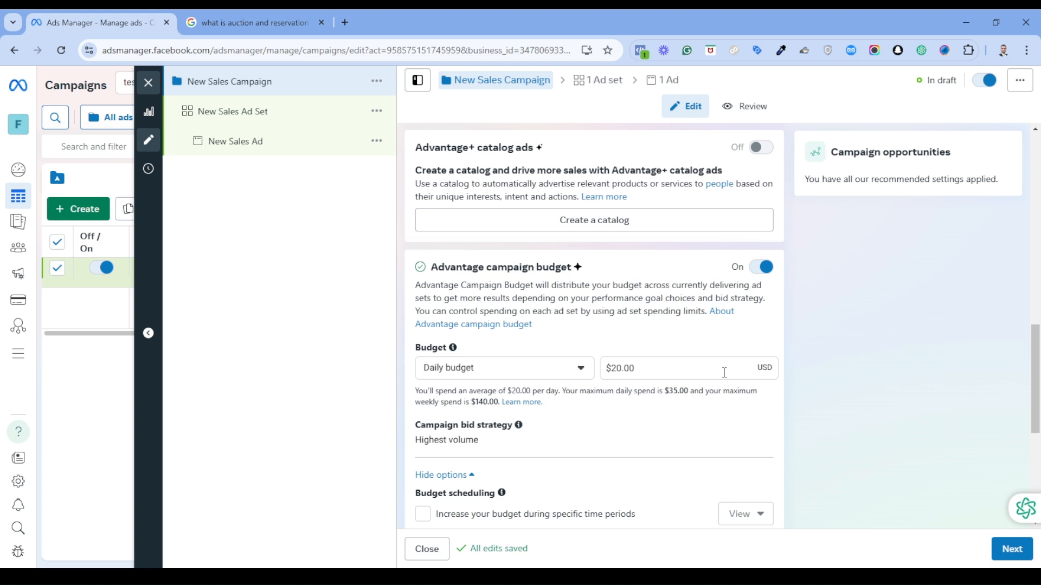
scroll(700, 306, down, 1)
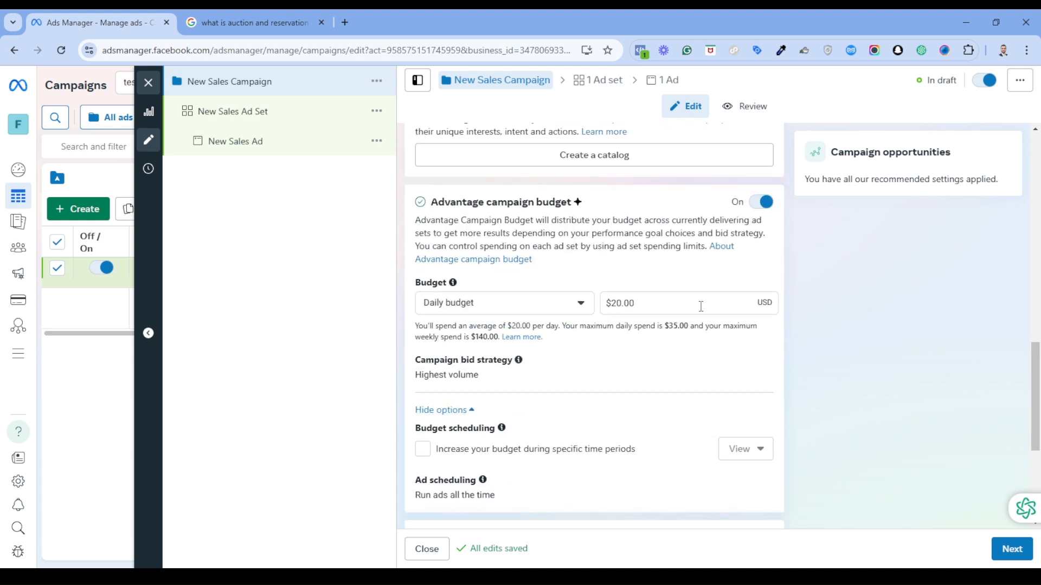
scroll(700, 307, down, 1)
click(760, 138)
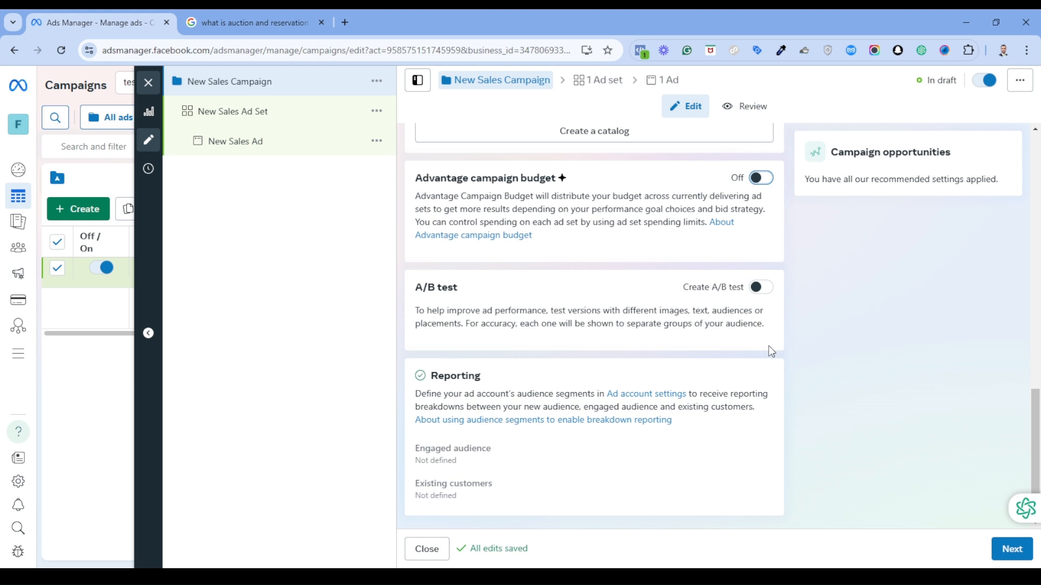
Step: Open the New Sales Ad Set and set its conversion location to Website
click(282, 111)
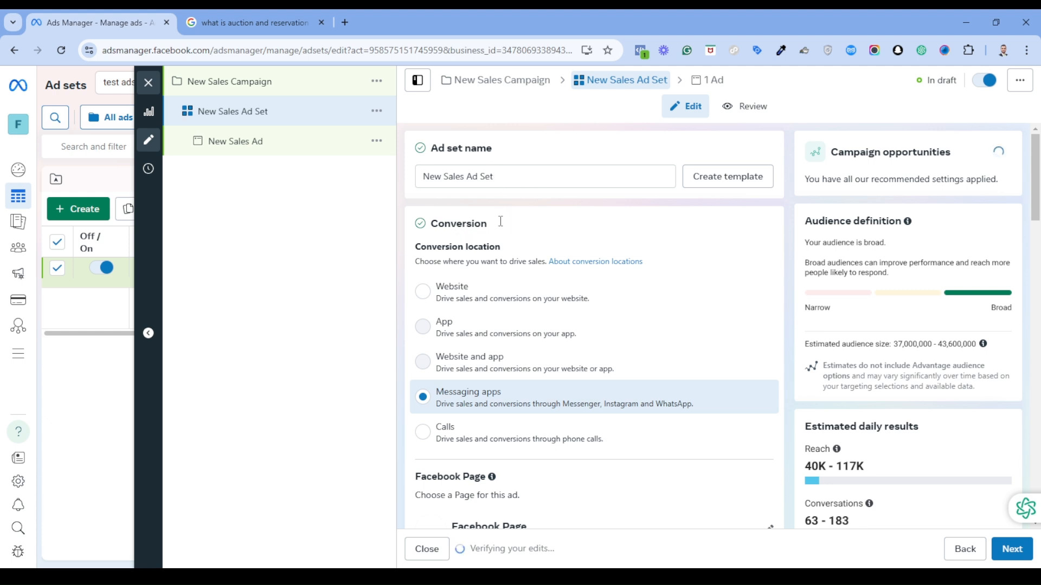
drag(496, 224, 407, 223)
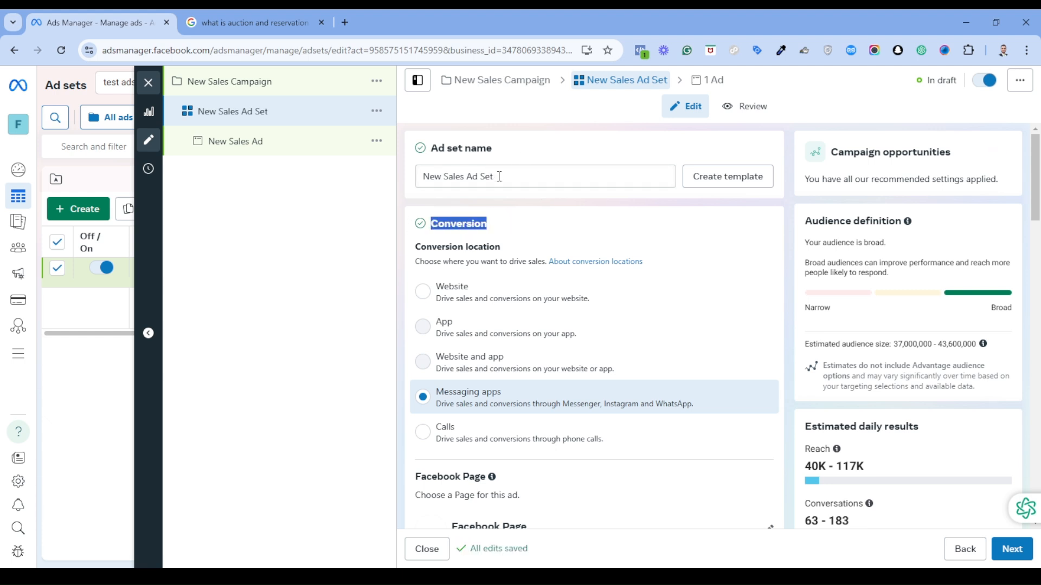
drag(496, 179, 412, 179)
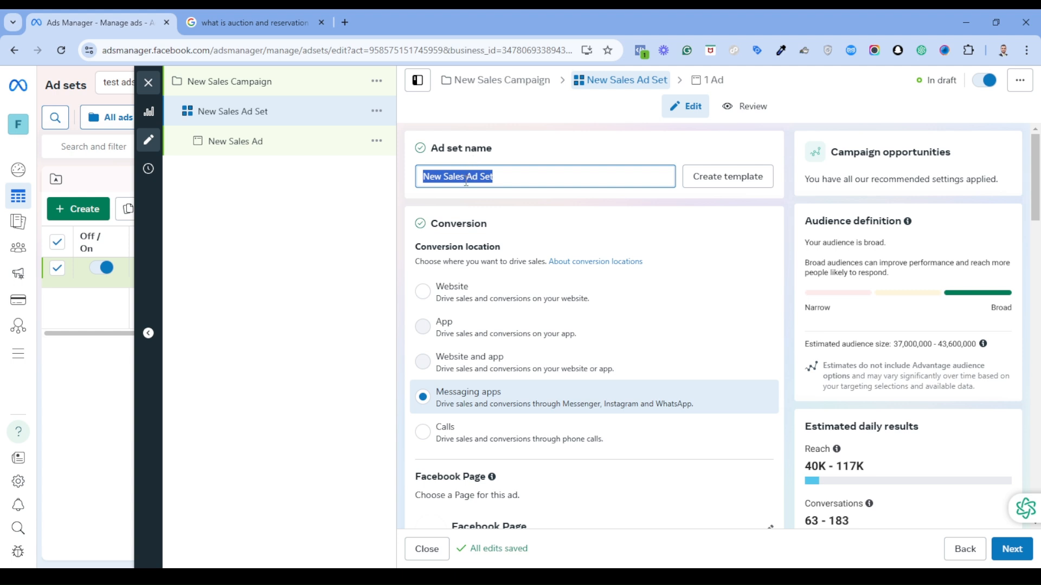
click(428, 198)
scroll(456, 202, down, 3)
scroll(459, 197, up, 3)
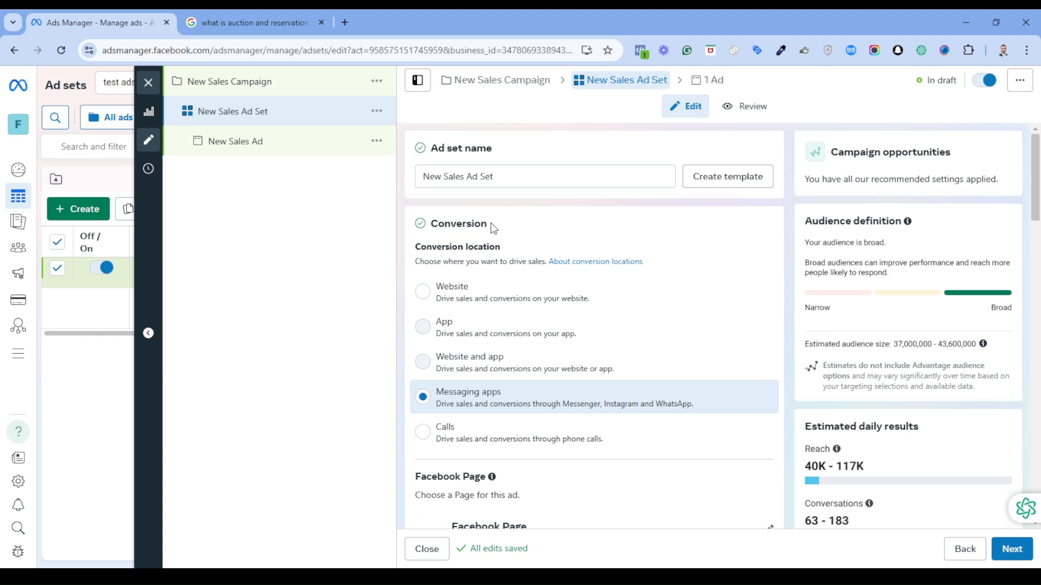
drag(490, 222, 431, 224)
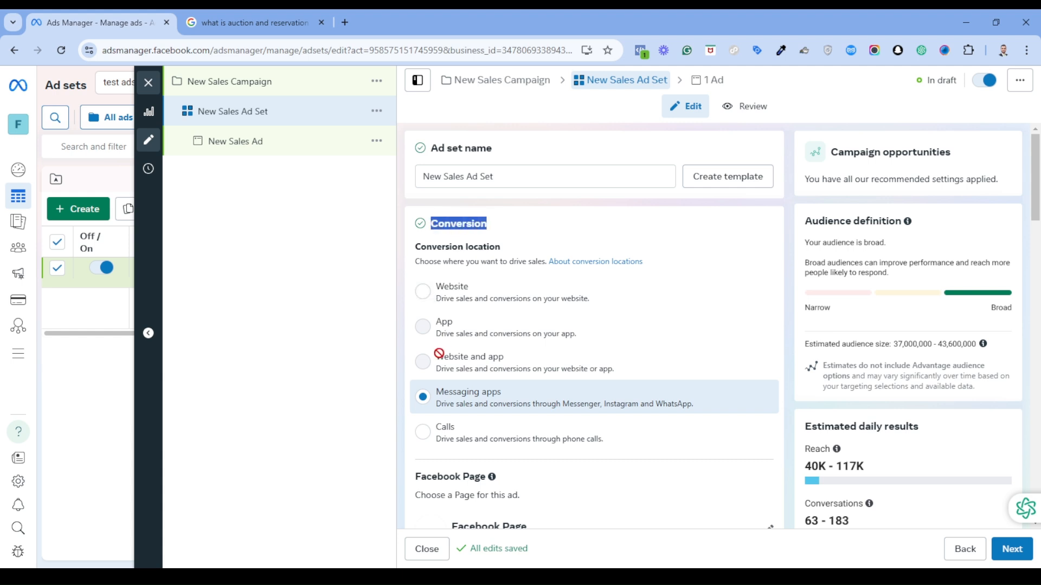
mouse_move(454, 360)
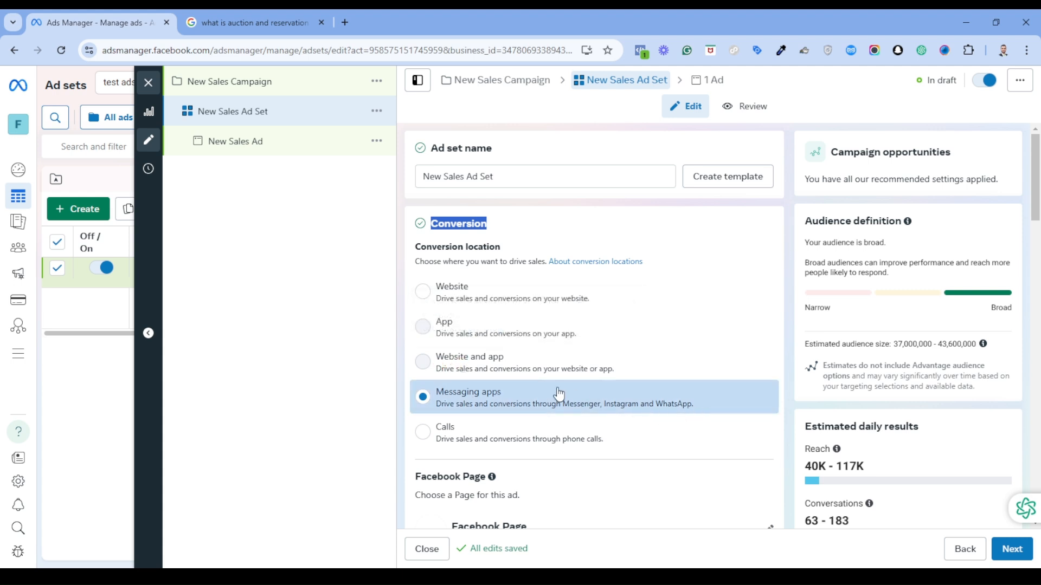
click(425, 295)
Step: Examine the performance goal choices for the ad set, both conversion goals and other goals, without changing the selection
scroll(432, 315, down, 4)
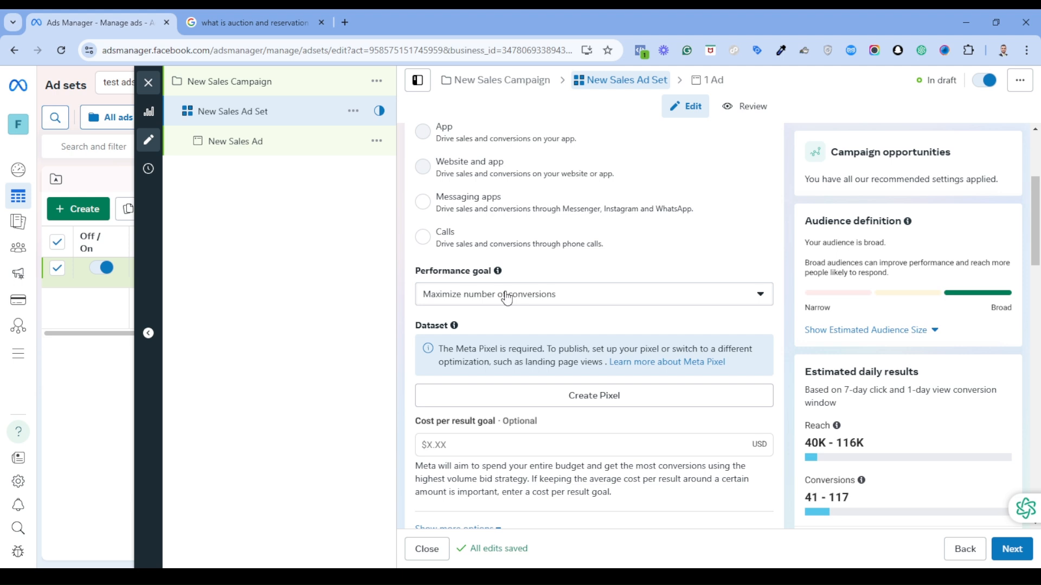
click(553, 298)
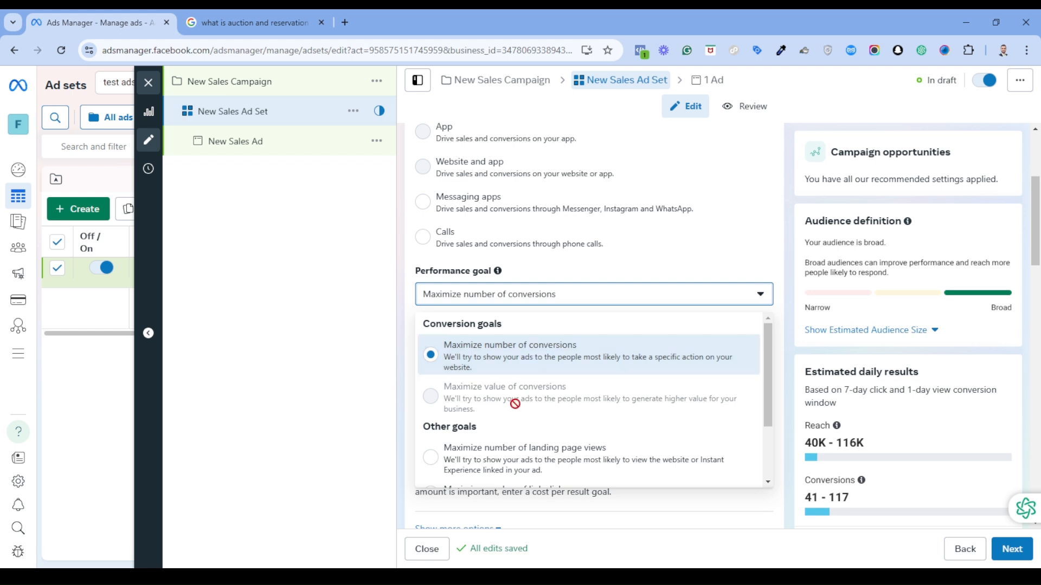
mouse_move(502, 398)
scroll(534, 382, down, 1)
scroll(453, 363, down, 1)
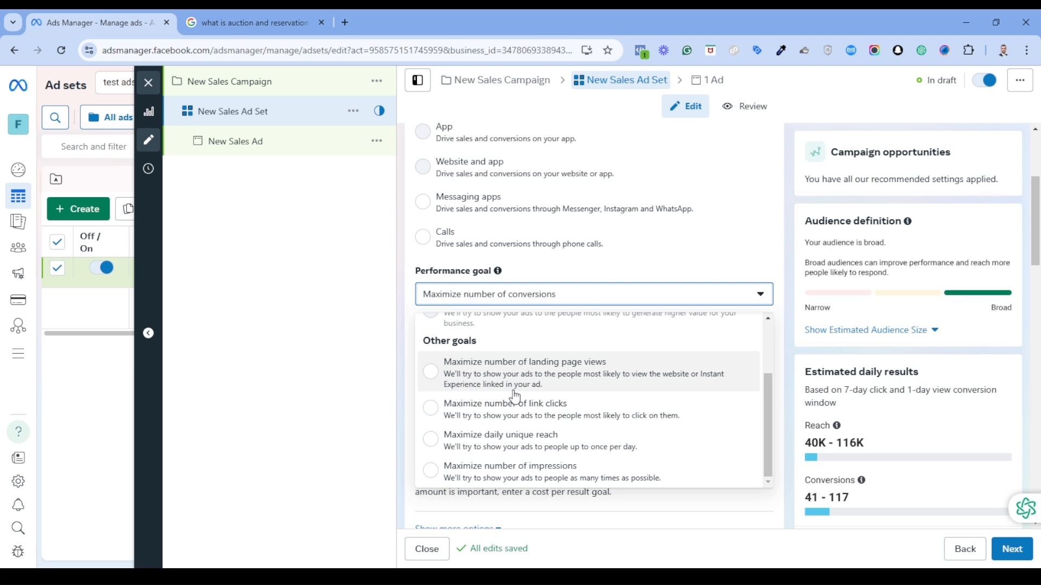
scroll(483, 434, up, 1)
scroll(542, 449, down, 1)
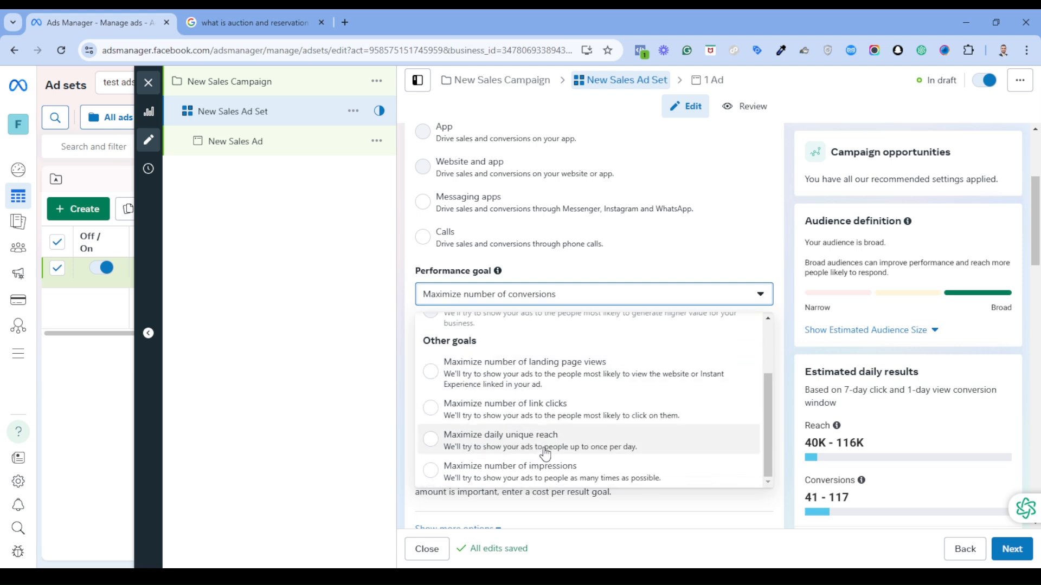
scroll(545, 452, up, 1)
scroll(544, 453, down, 1)
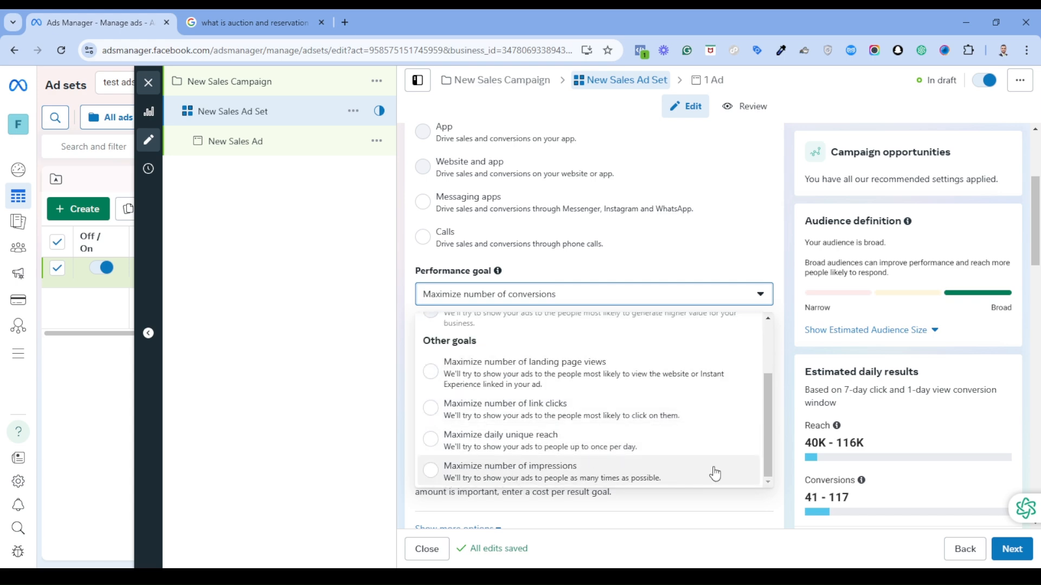
click(776, 427)
Step: Examine the ad set's dataset, cost per result goal, dynamic creative and daily budget settings without changing them
scroll(586, 303, down, 4)
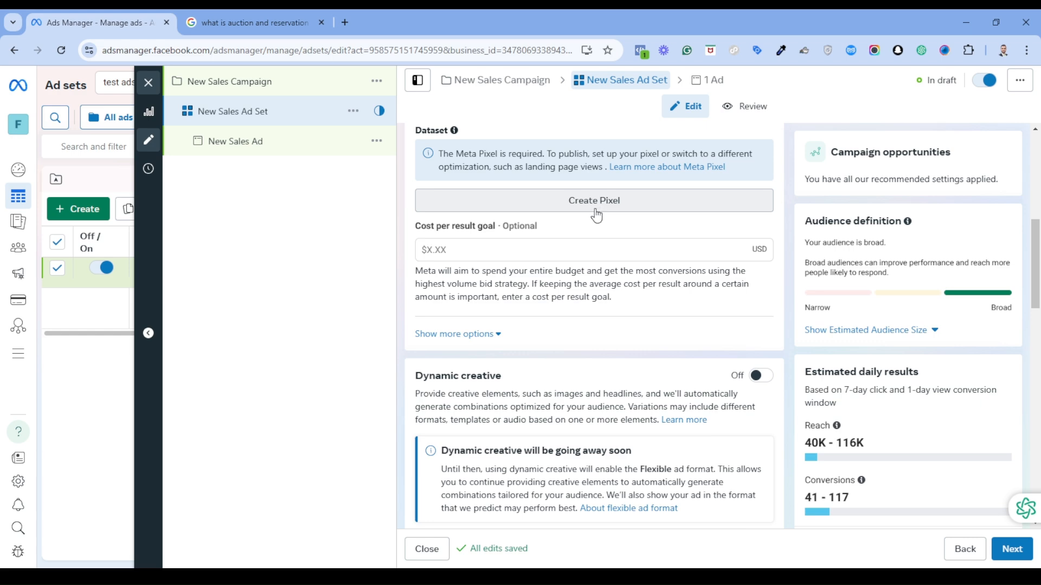
scroll(607, 233, down, 2)
scroll(601, 222, up, 1)
scroll(599, 214, down, 3)
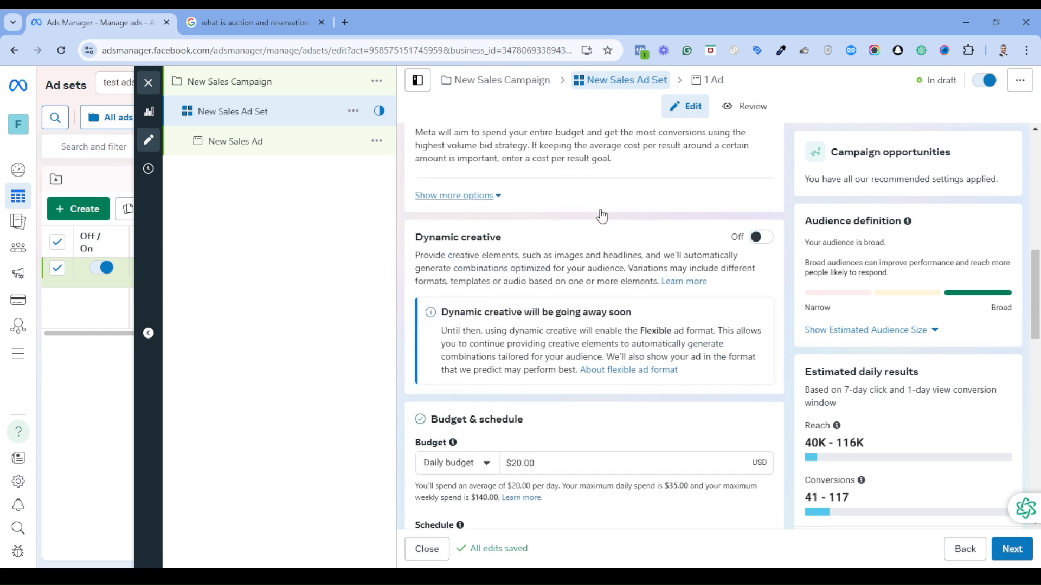
scroll(601, 210, down, 2)
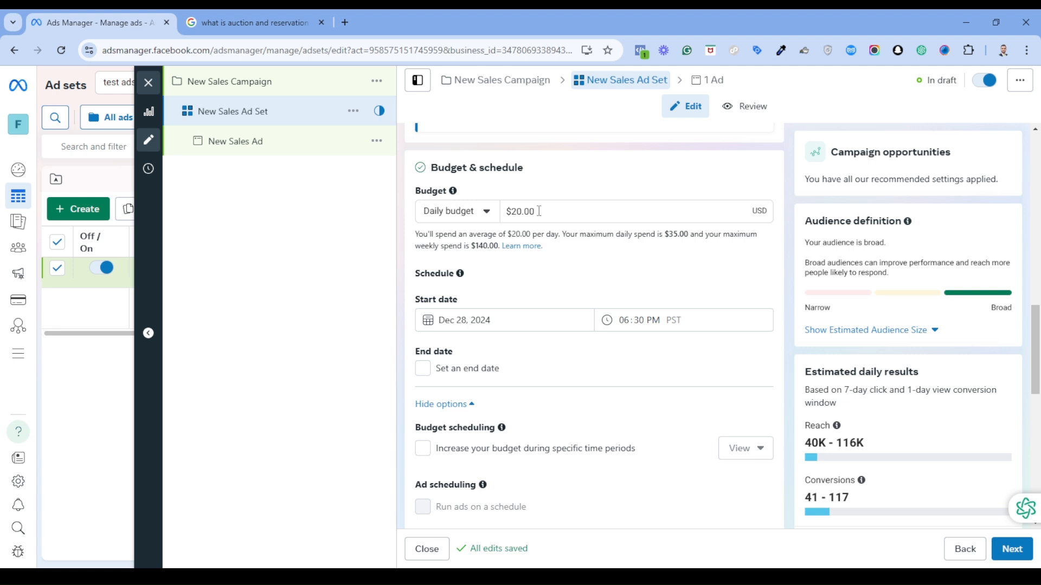
drag(540, 211, 499, 206)
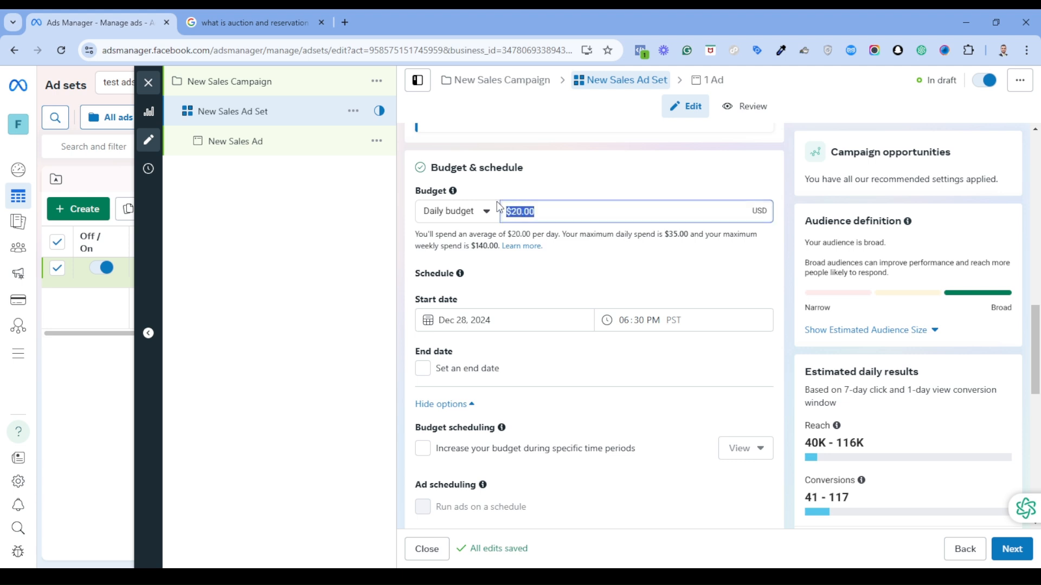
click(522, 272)
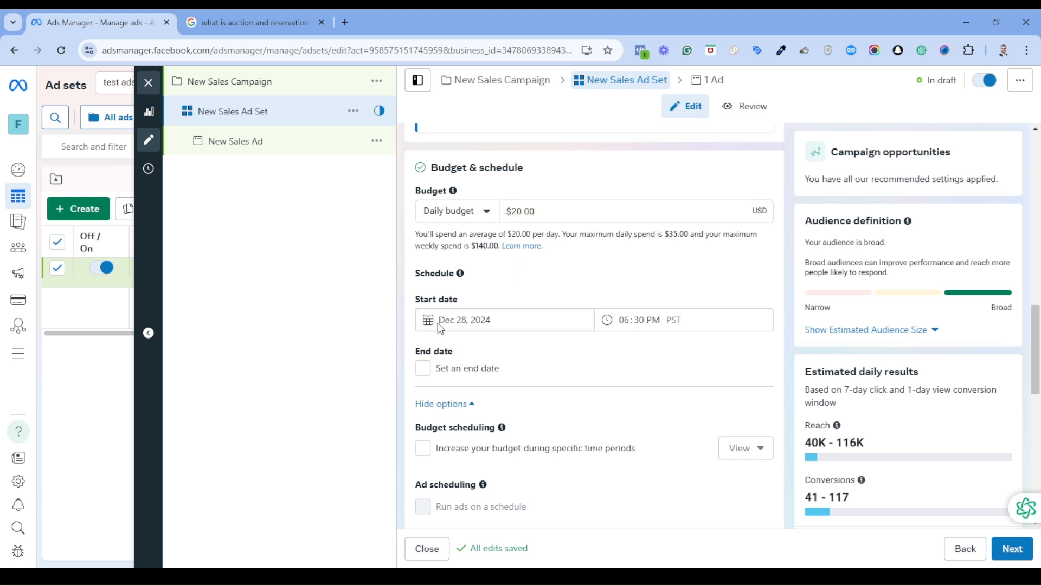
Step: Set the ad set's start date to Dec 29, 2024 at 12:00 AM
click(493, 323)
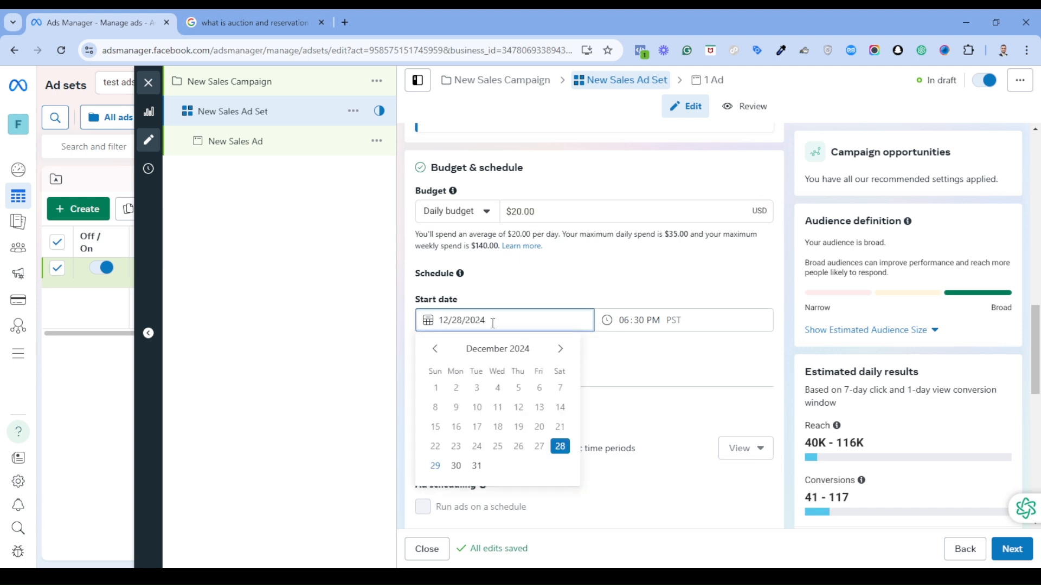
click(436, 466)
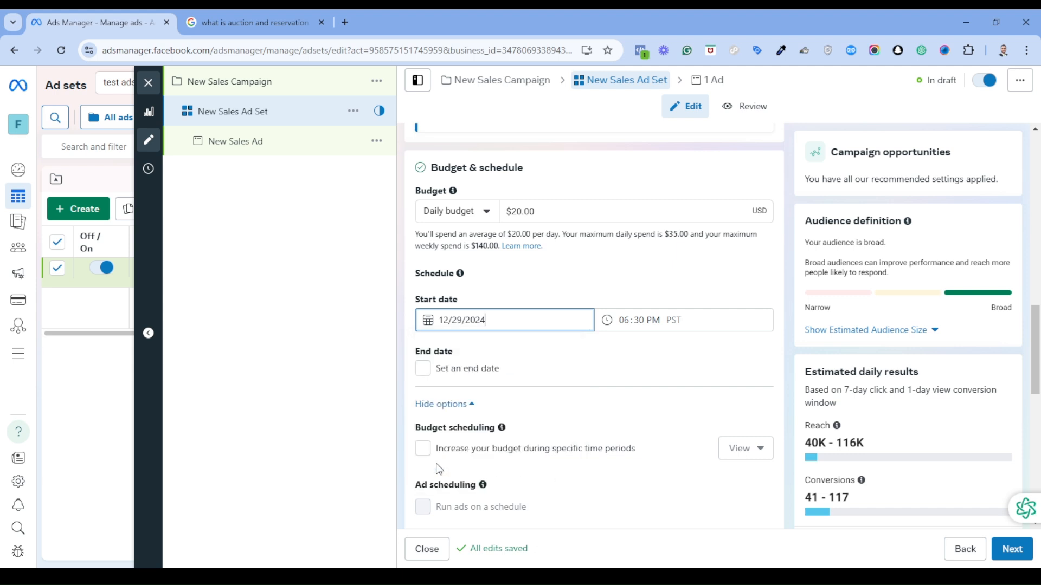
click(624, 321)
text(12)
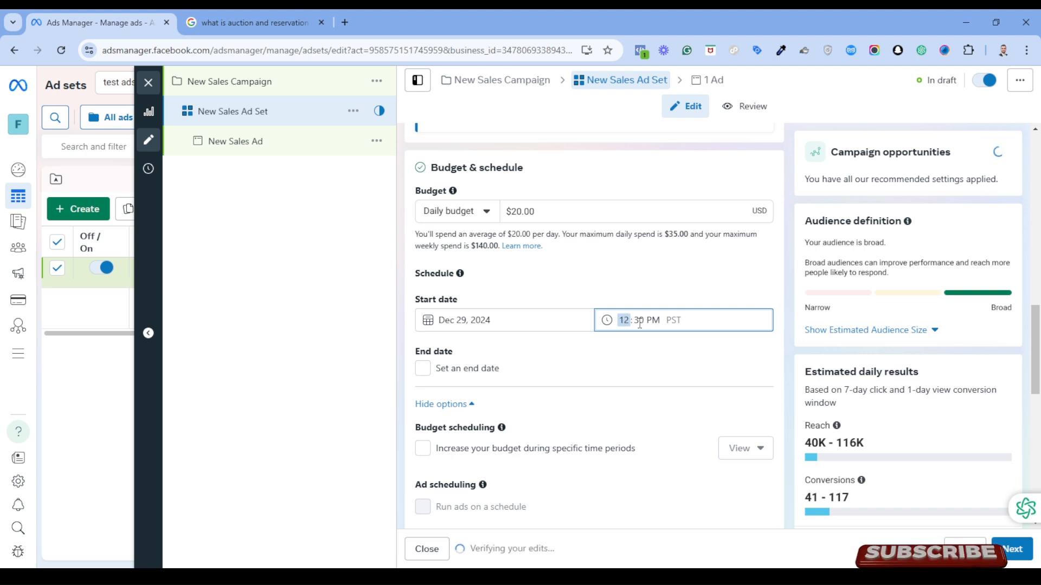
click(641, 321)
text(00)
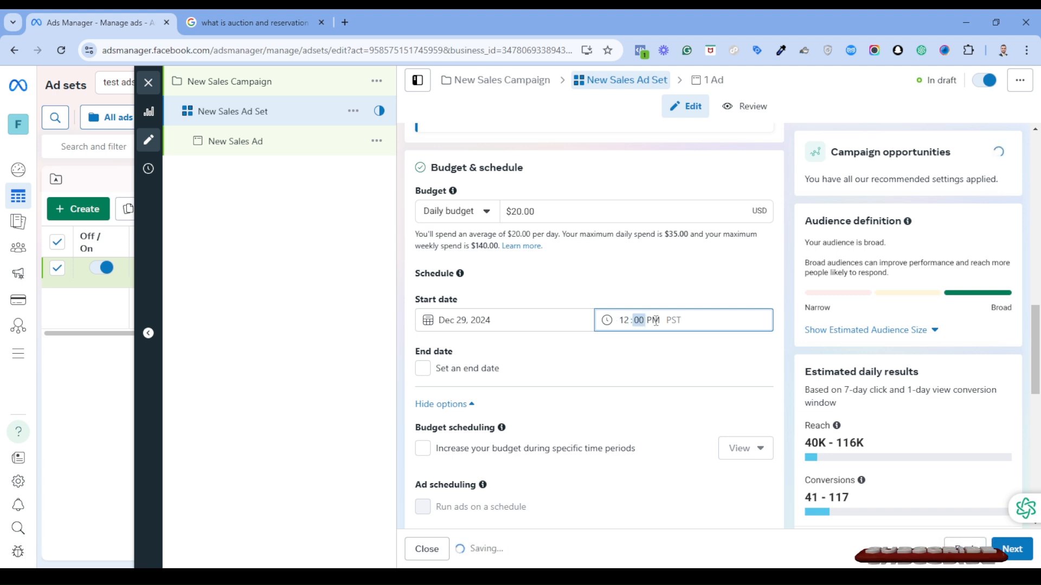
click(653, 320)
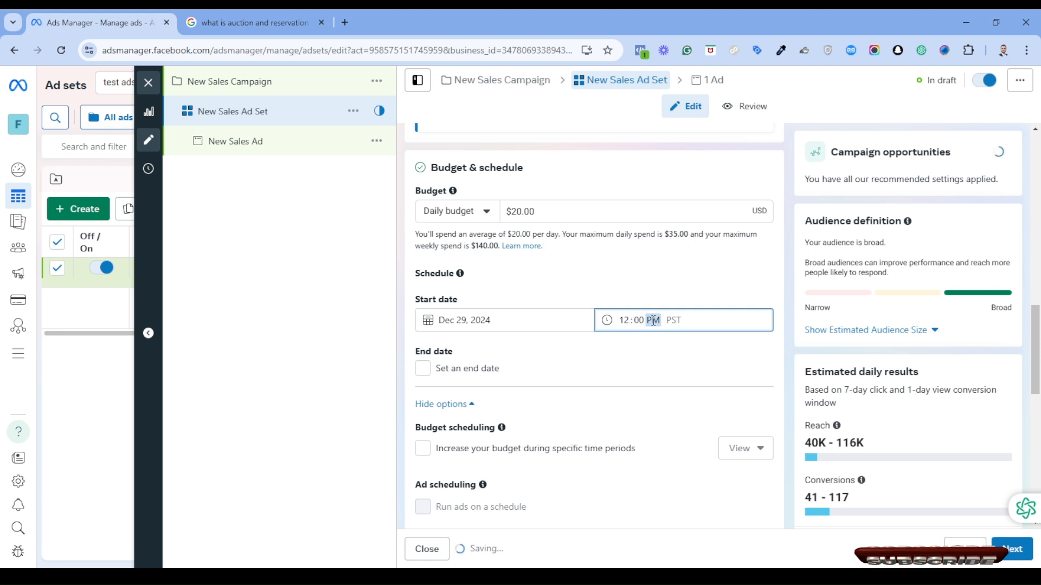
key(a)
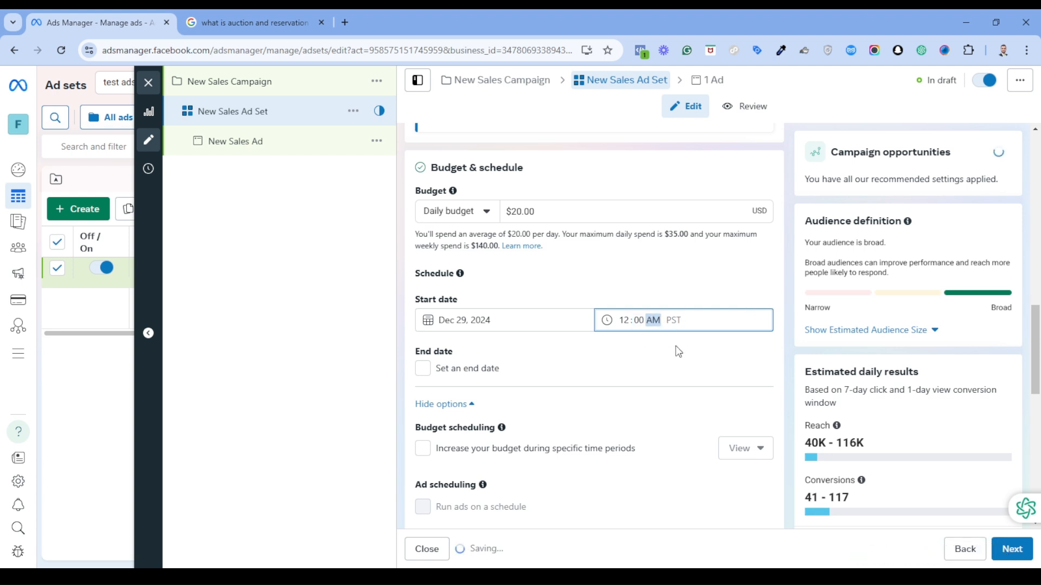
click(629, 364)
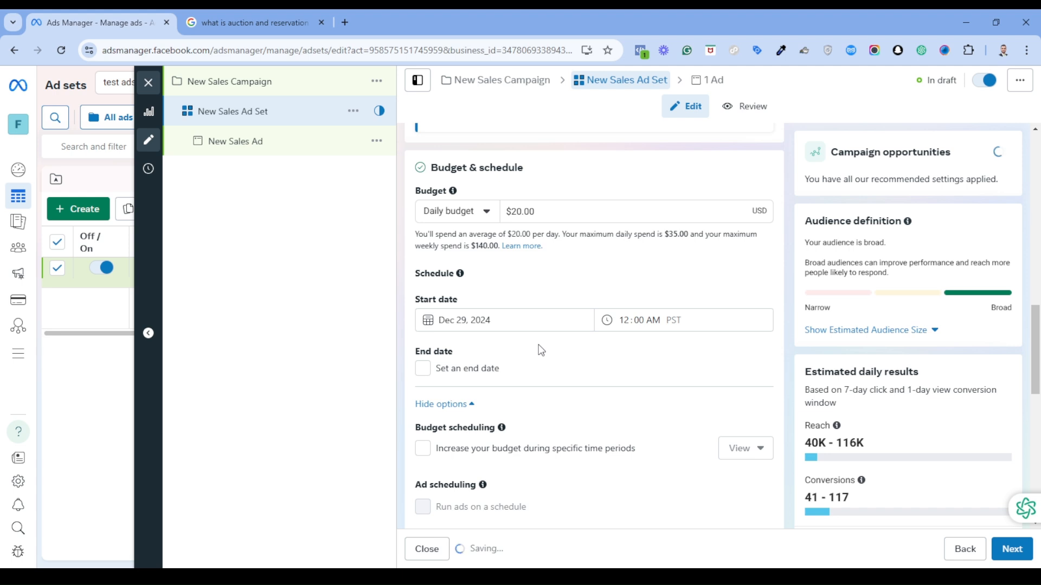
Step: Try an end date of Jan 15, 2025 for the ad set's schedule, and turn the end date off again
scroll(502, 334, down, 1)
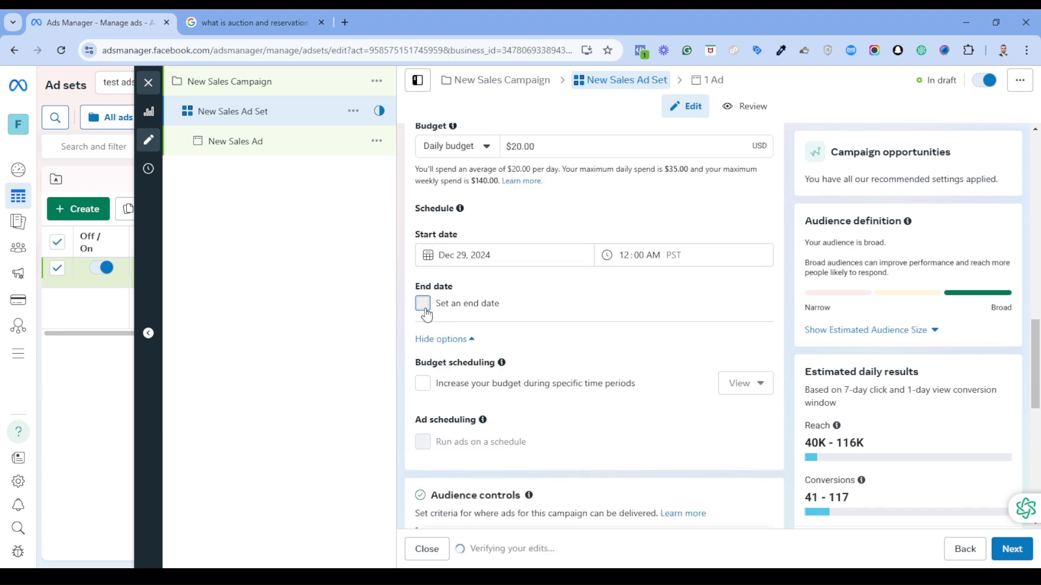
click(423, 305)
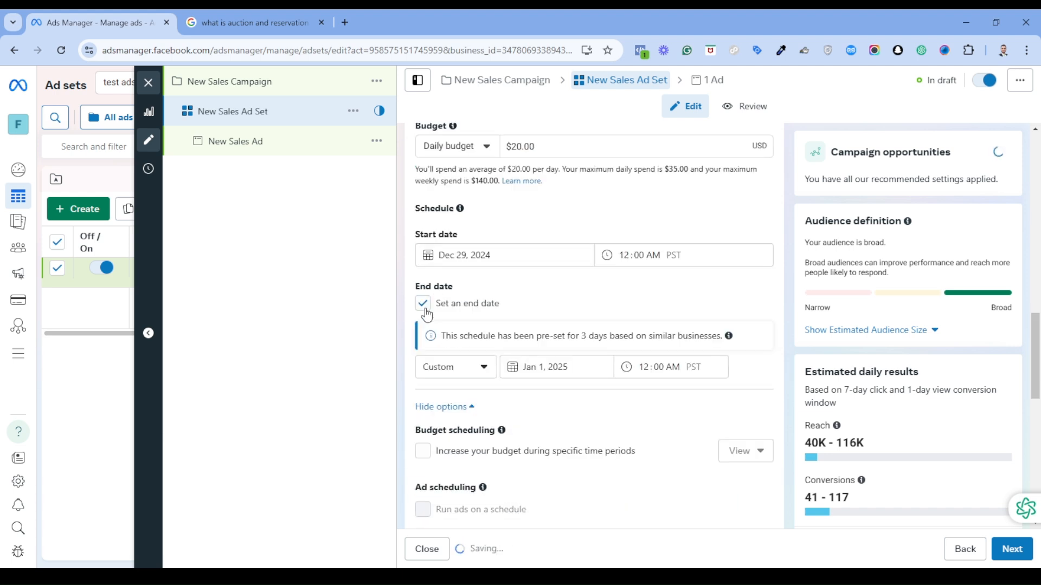
click(550, 368)
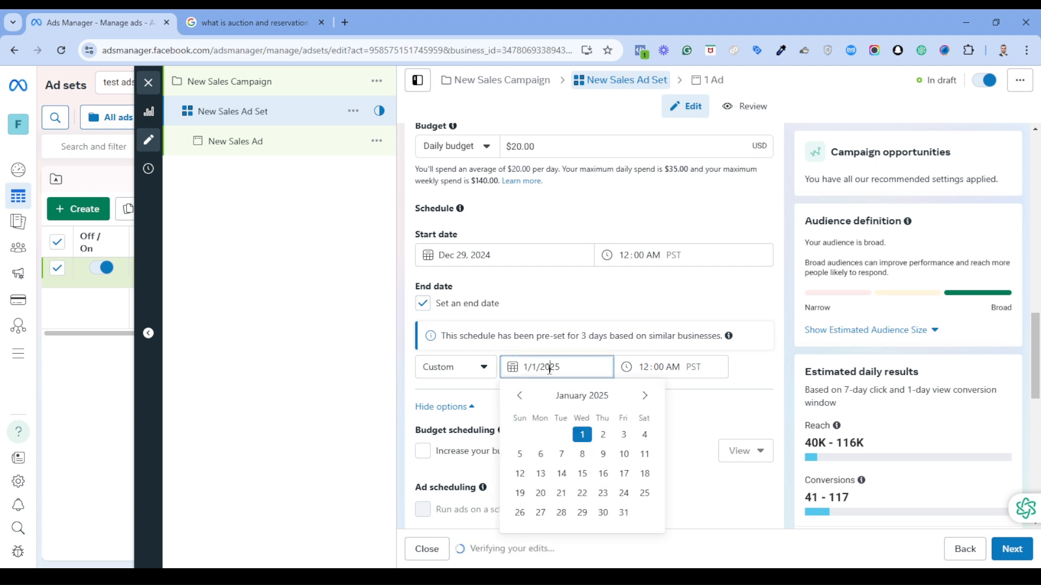
click(584, 475)
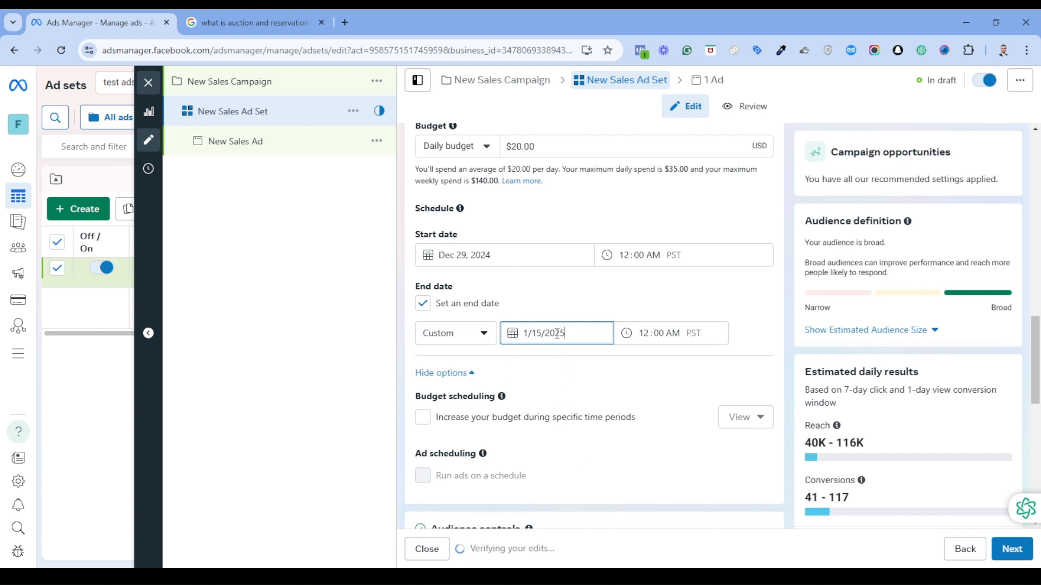
click(426, 305)
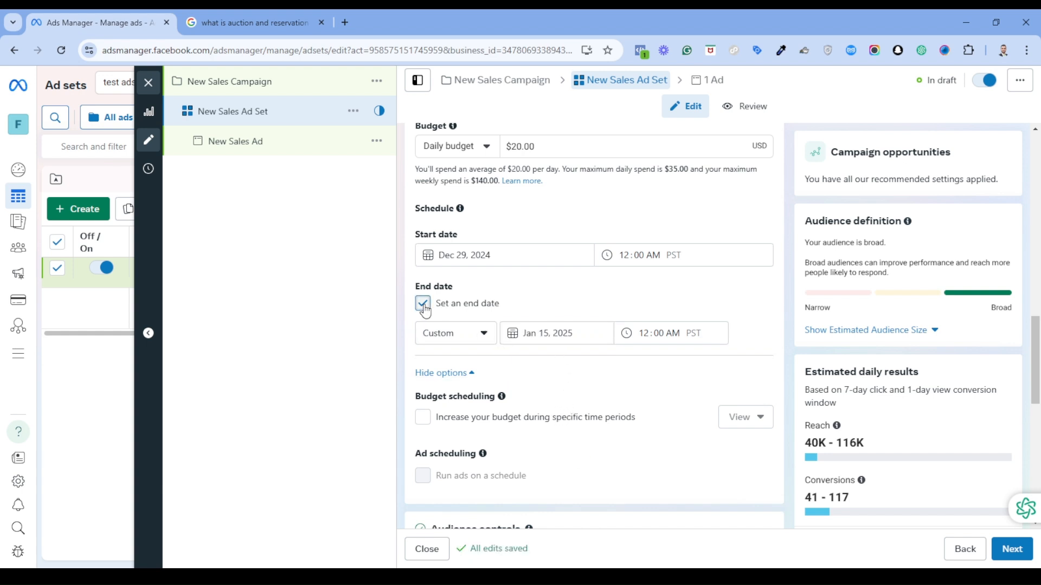
key(space)
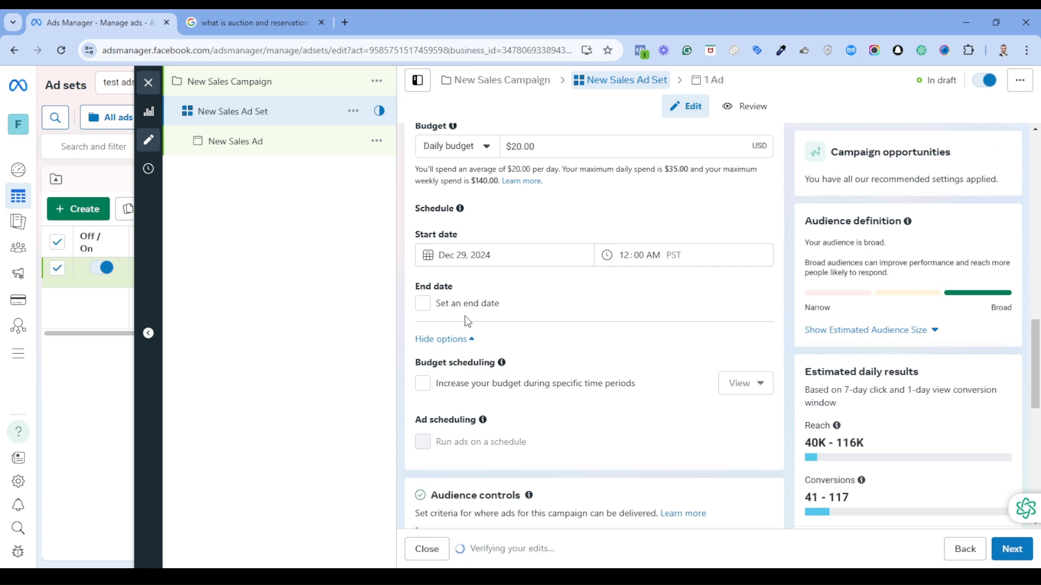
Step: Examine the ad set's budget scheduling, ad scheduling, audience controls and Advantage+ audience sections
scroll(585, 309, down, 3)
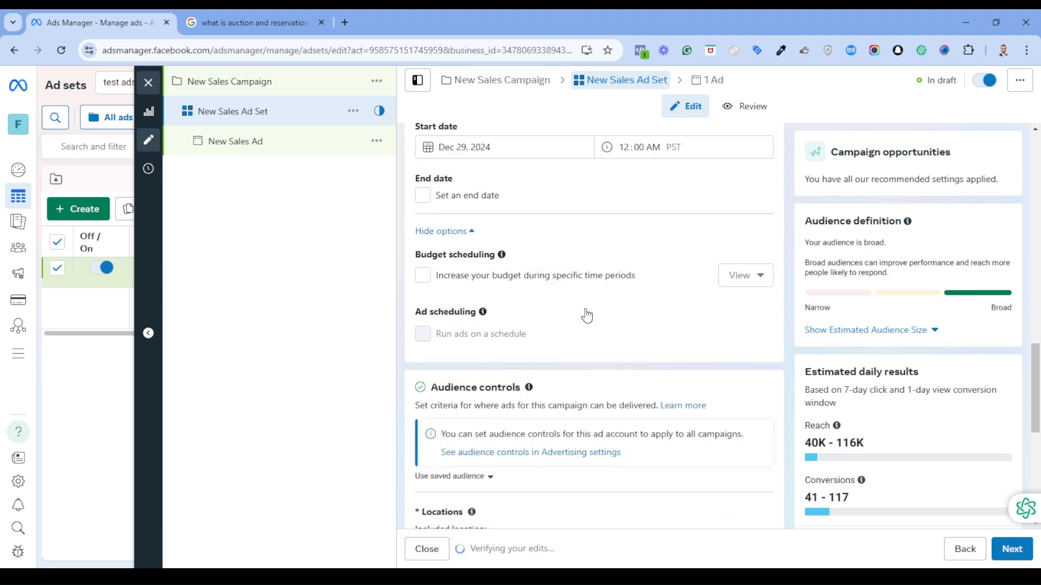
scroll(551, 226, down, 2)
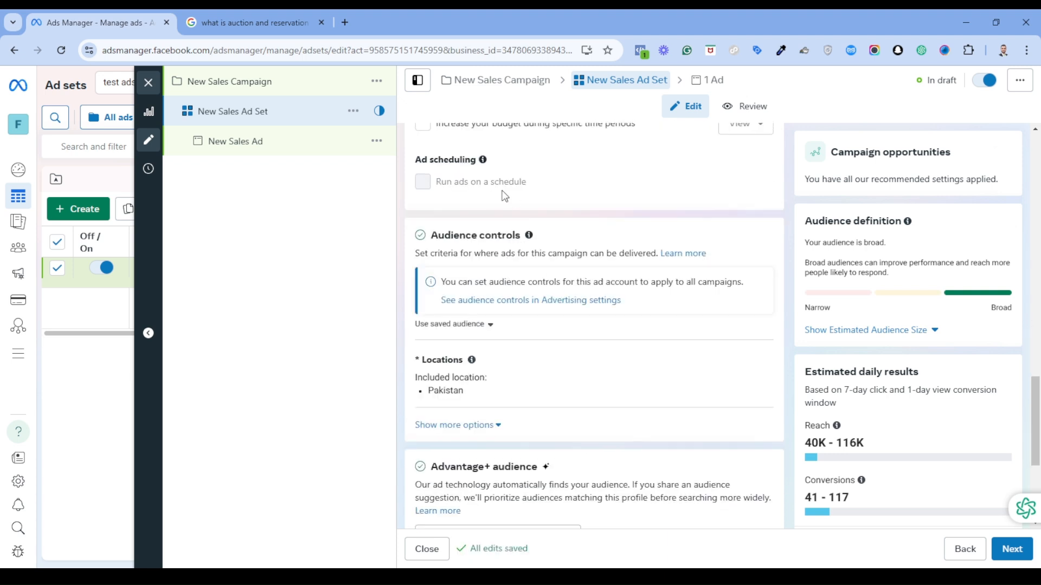
scroll(509, 200, up, 2)
scroll(560, 339, down, 3)
scroll(590, 322, down, 2)
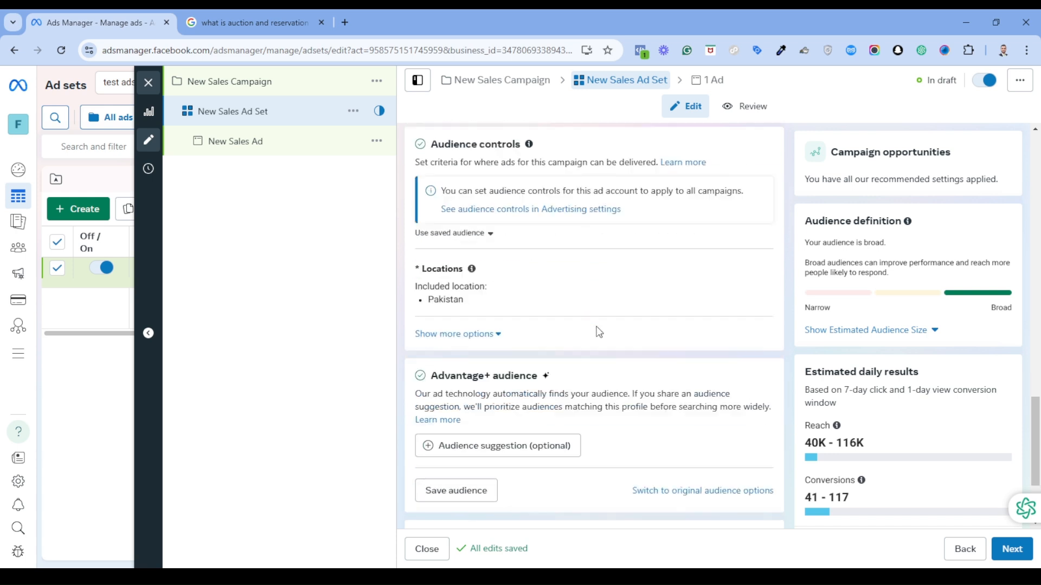
scroll(598, 332, up, 2)
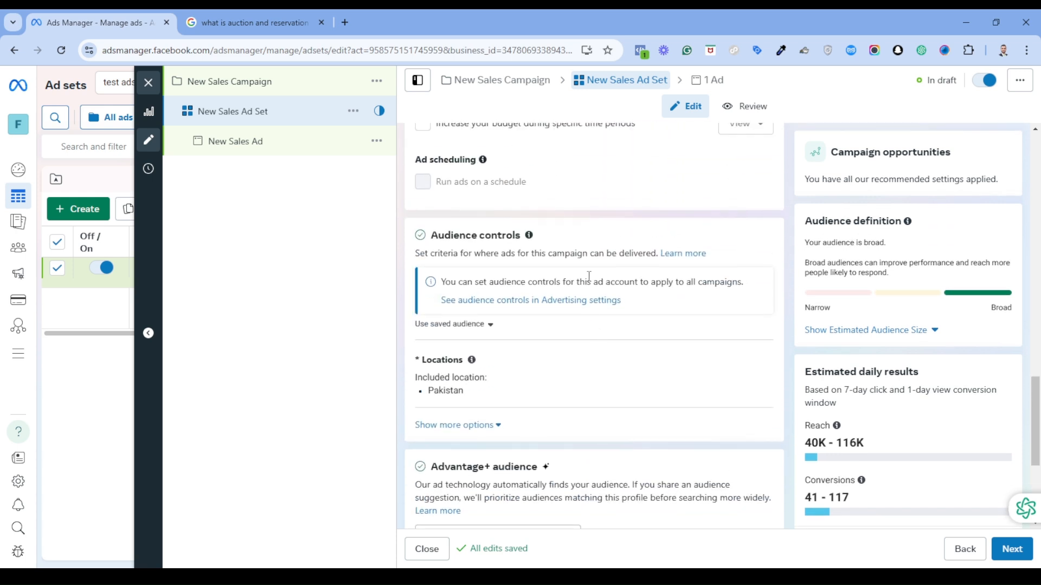
scroll(503, 319, down, 1)
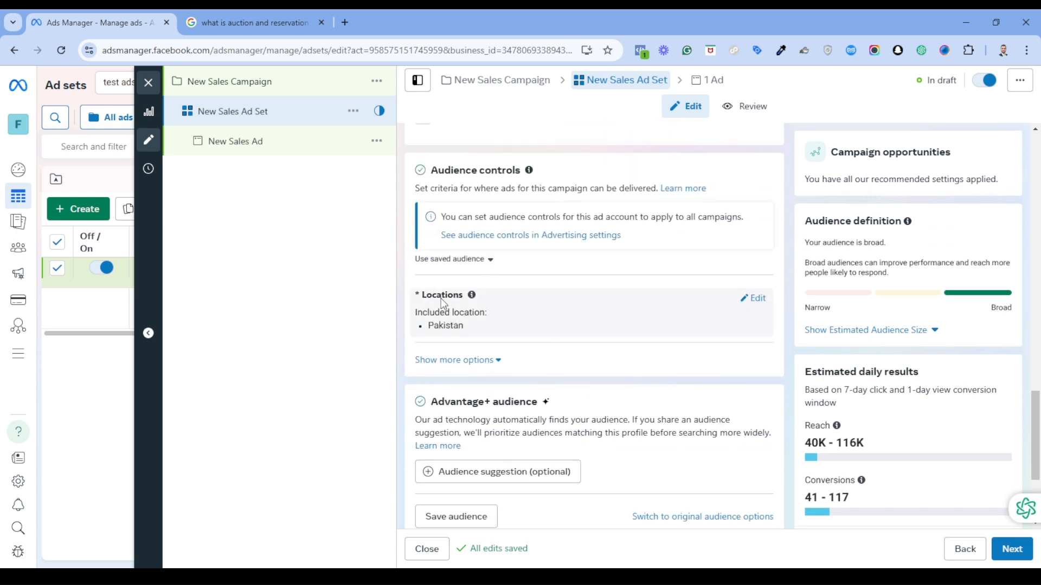
Step: Edit the ad set's audience locations to exclude the city of Lahore, Punjab, Pakistan
click(753, 299)
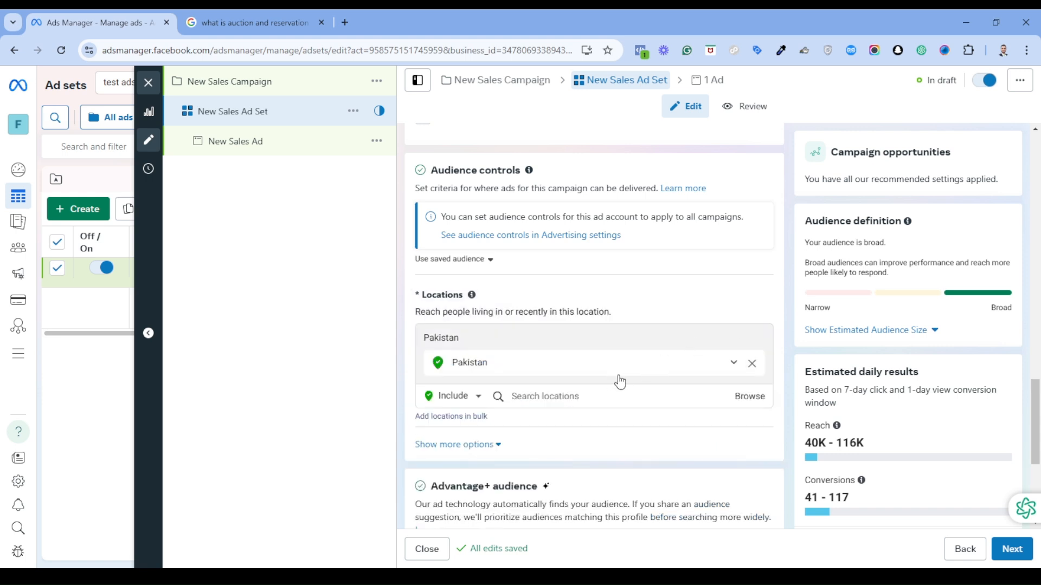
scroll(496, 379, down, 1)
scroll(499, 380, down, 1)
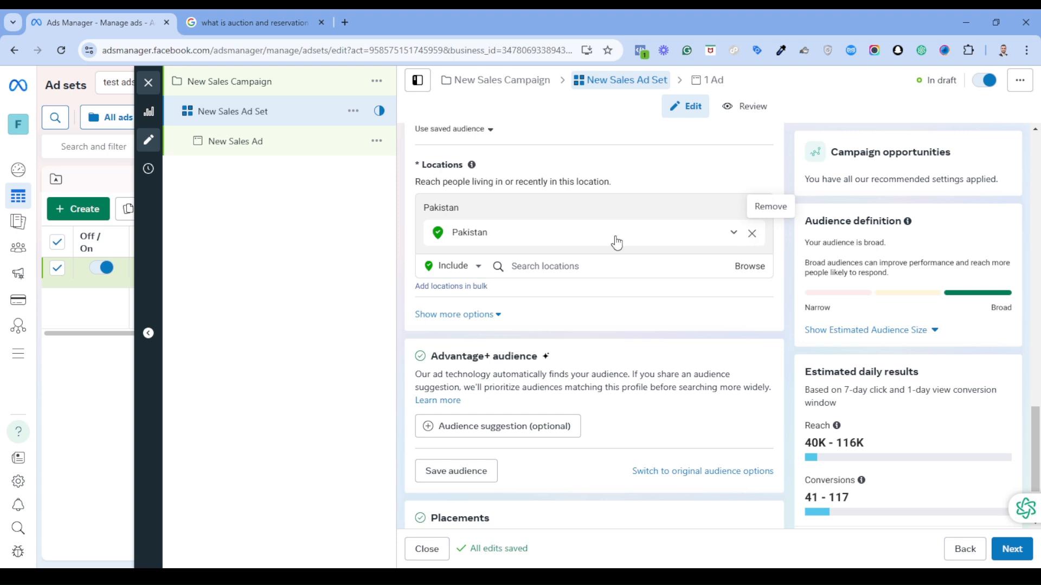
click(561, 268)
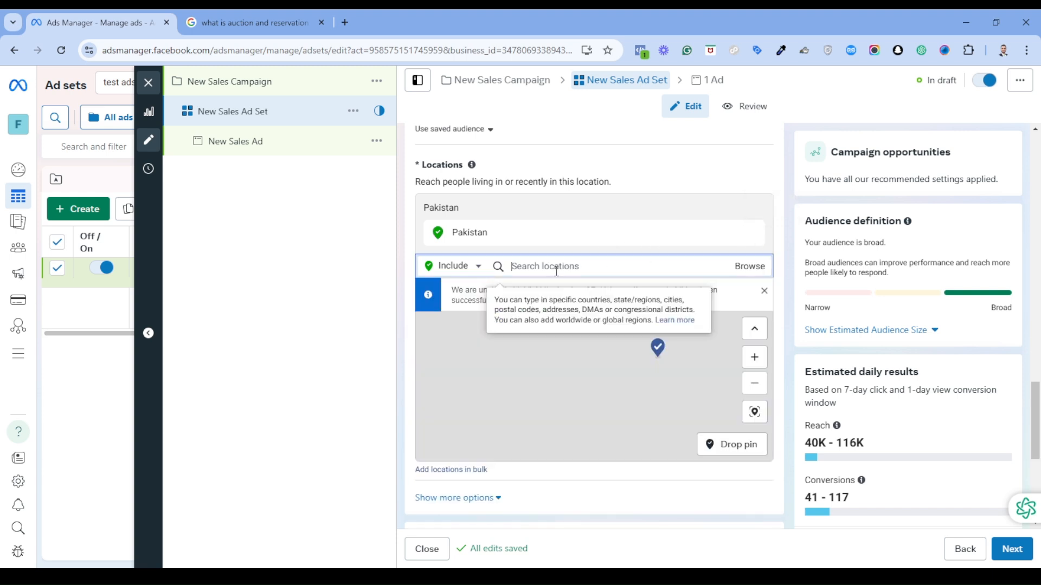
click(780, 268)
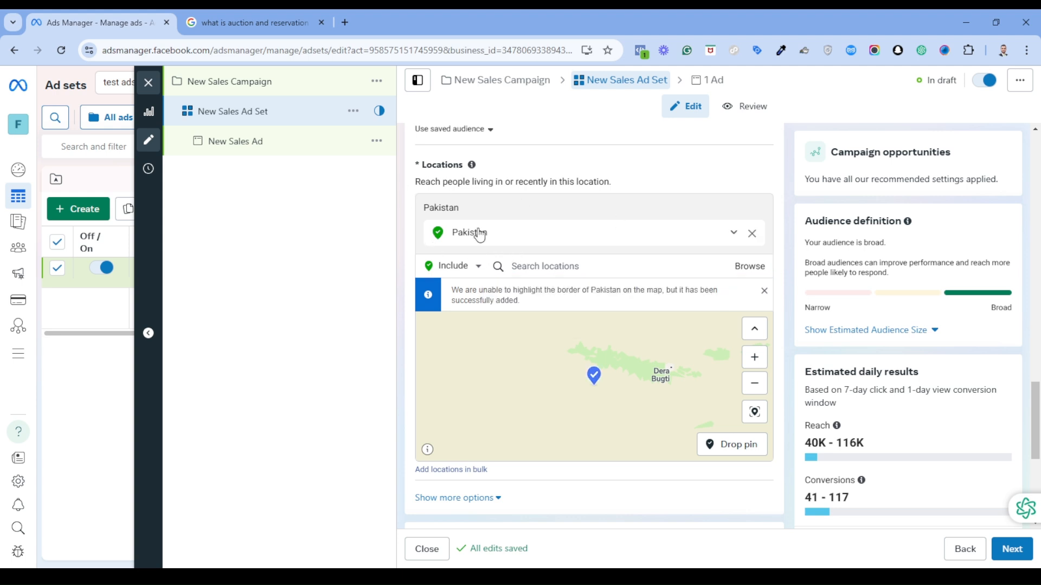
click(471, 268)
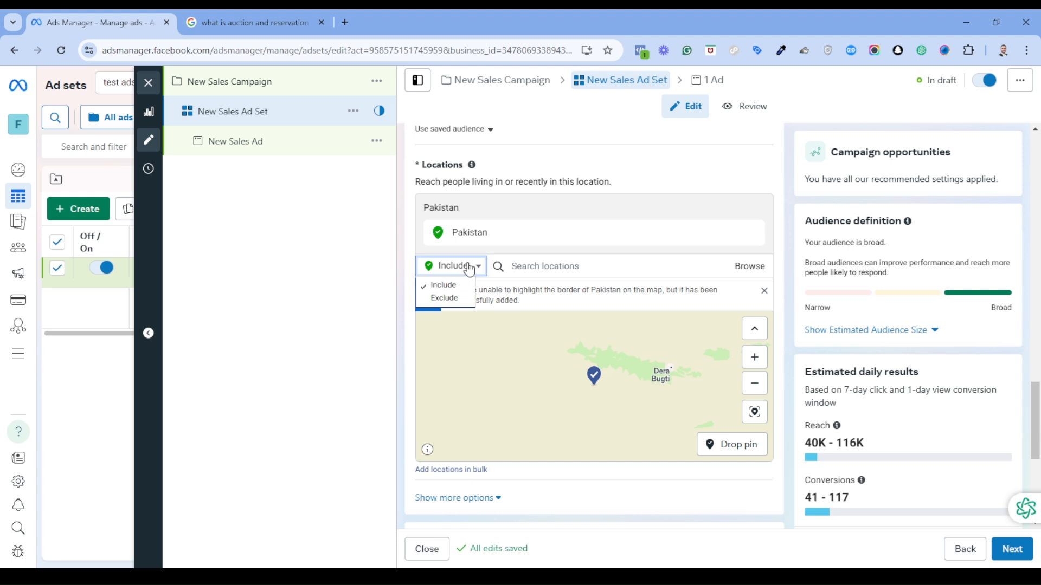
click(445, 299)
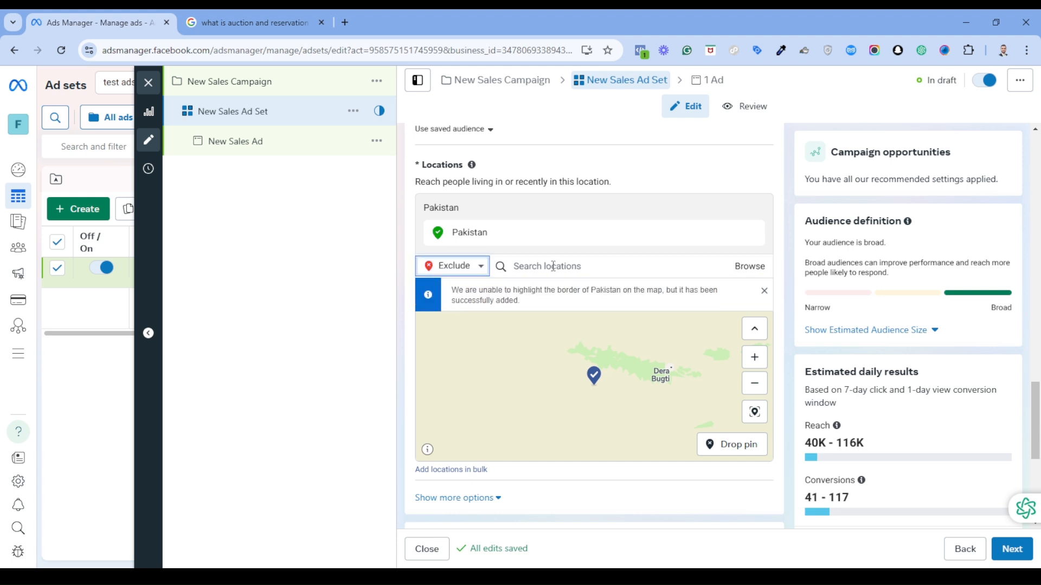
click(553, 266)
text(lahore)
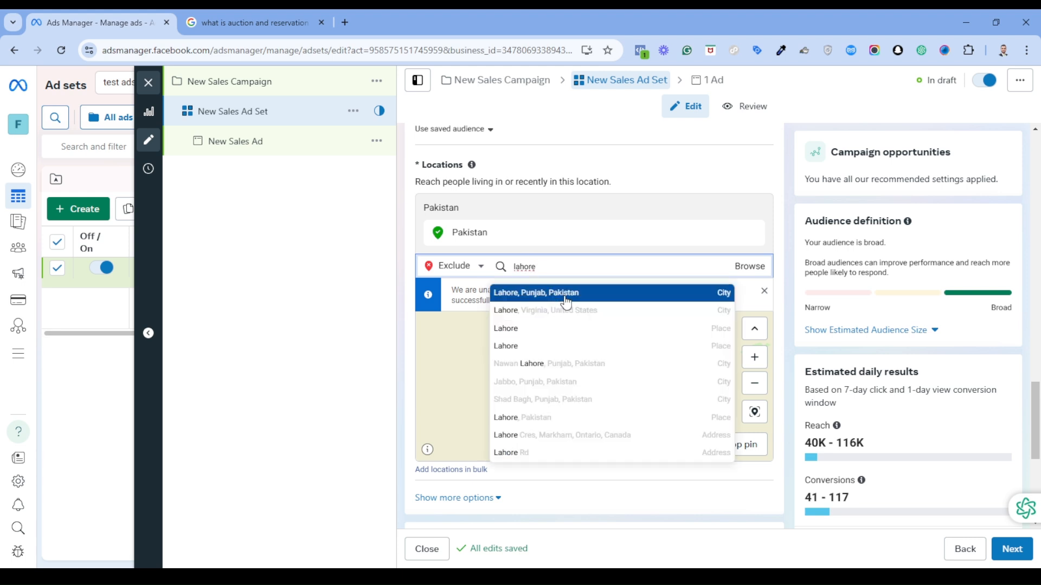
click(565, 300)
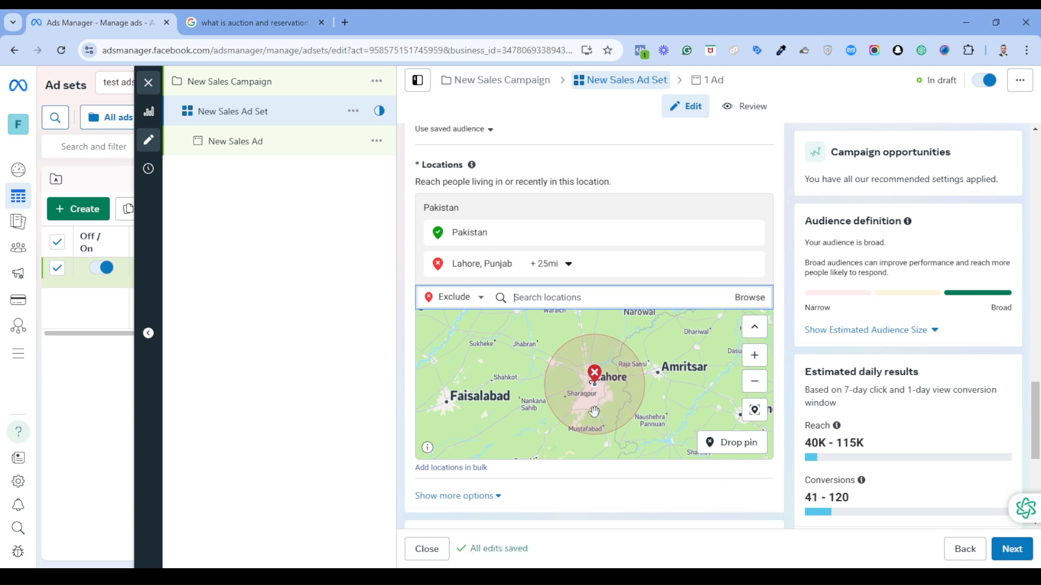
Step: Switch the ad set from Advantage+ audience to the original audience options
scroll(799, 363, down, 3)
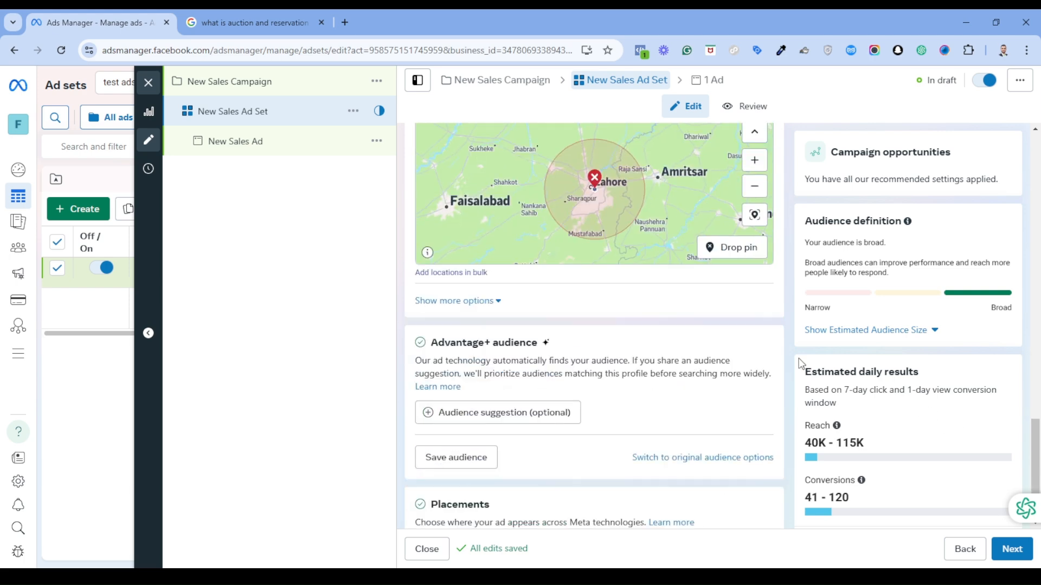
scroll(743, 363, down, 1)
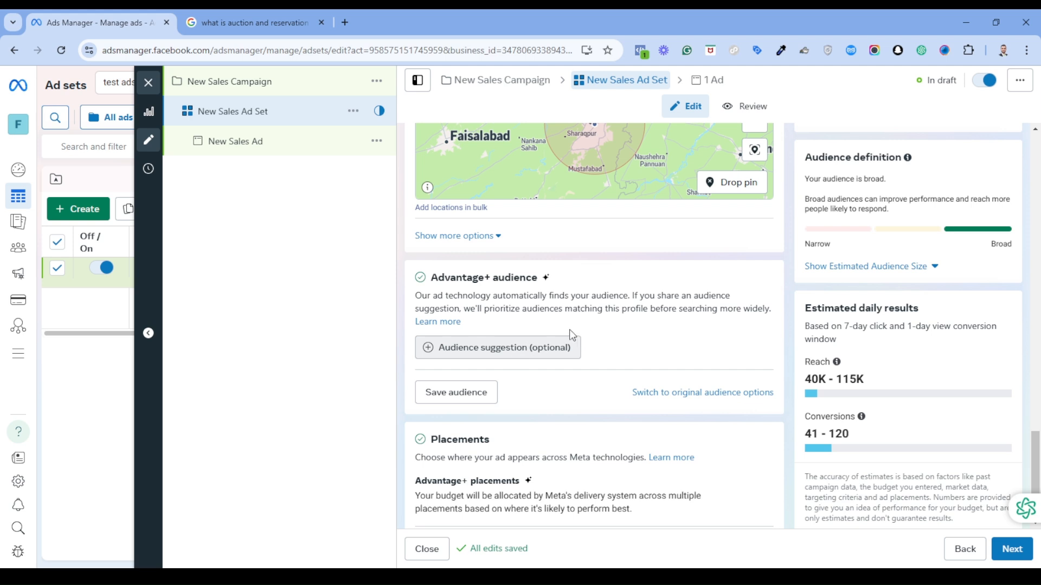
scroll(599, 361, down, 1)
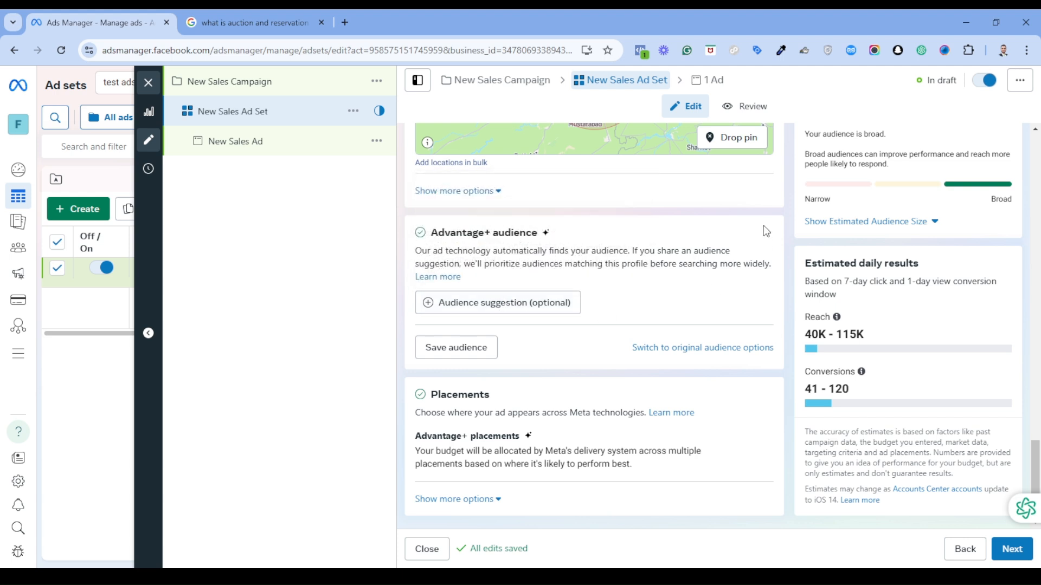
click(697, 349)
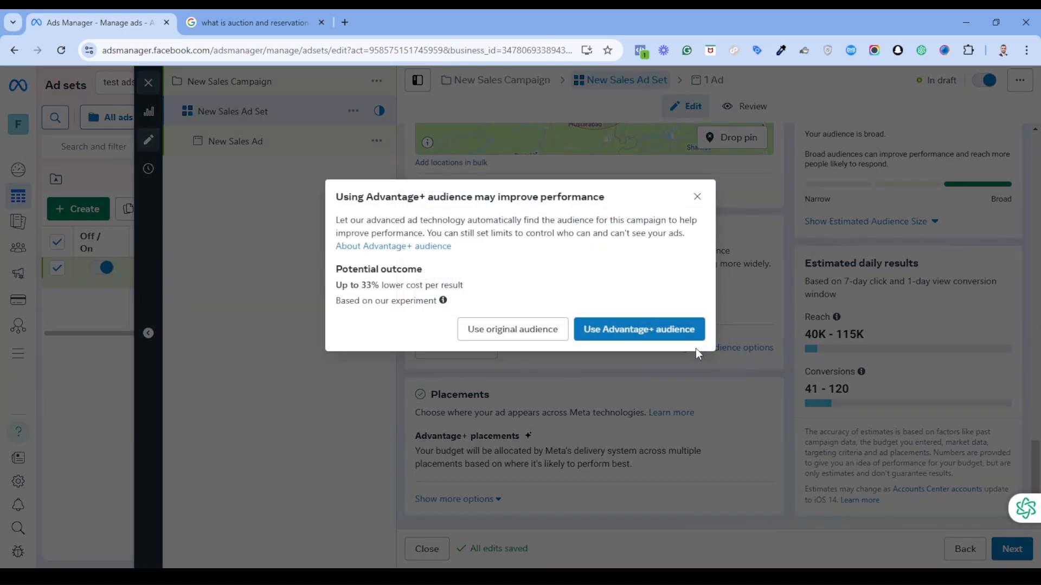
click(509, 325)
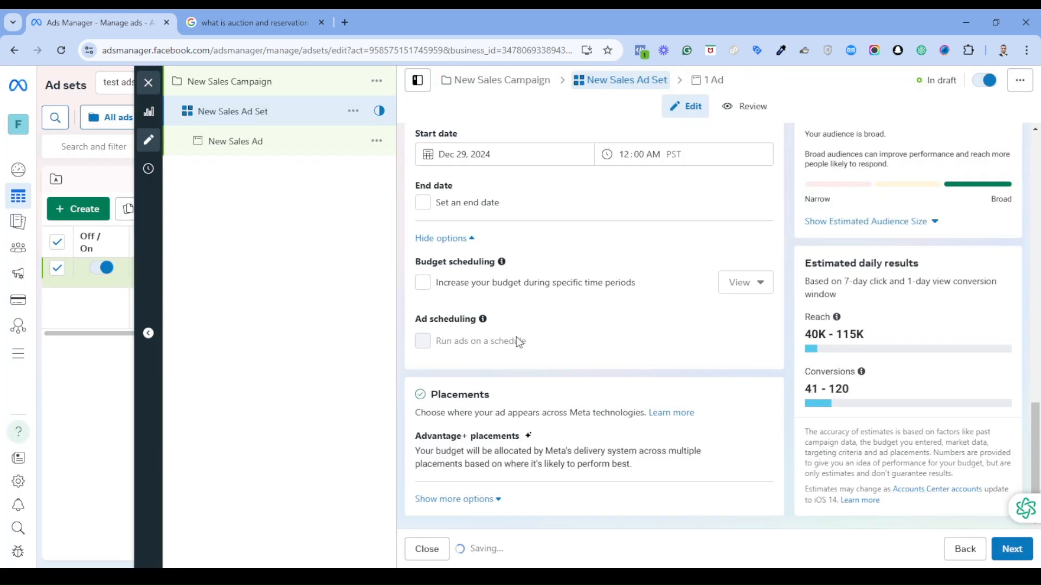
Step: Examine the age, gender and detailed targeting settings, including the Demographics categories and their Relationship subcategory
scroll(522, 359, down, 5)
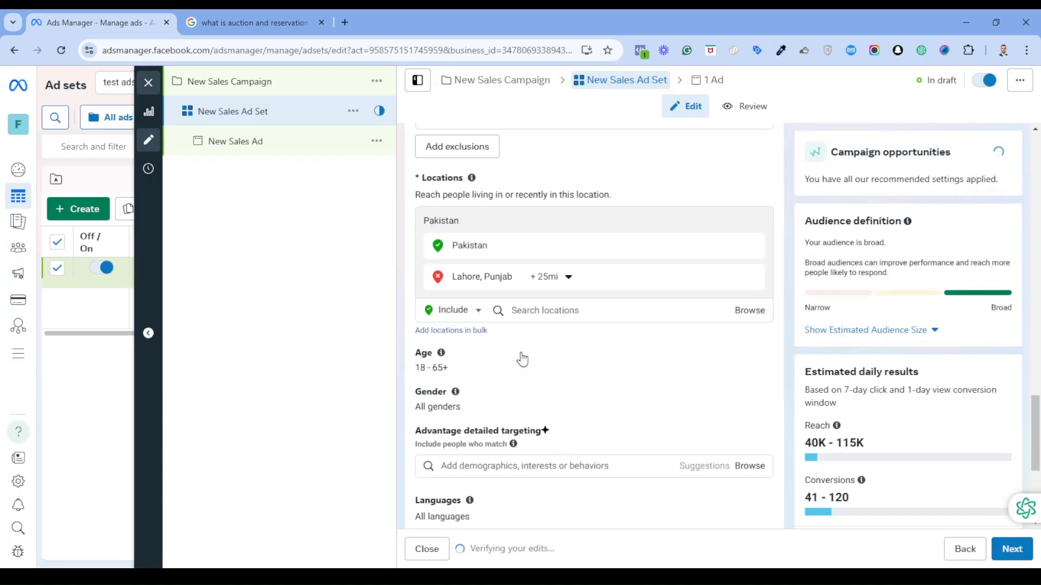
scroll(480, 399, down, 4)
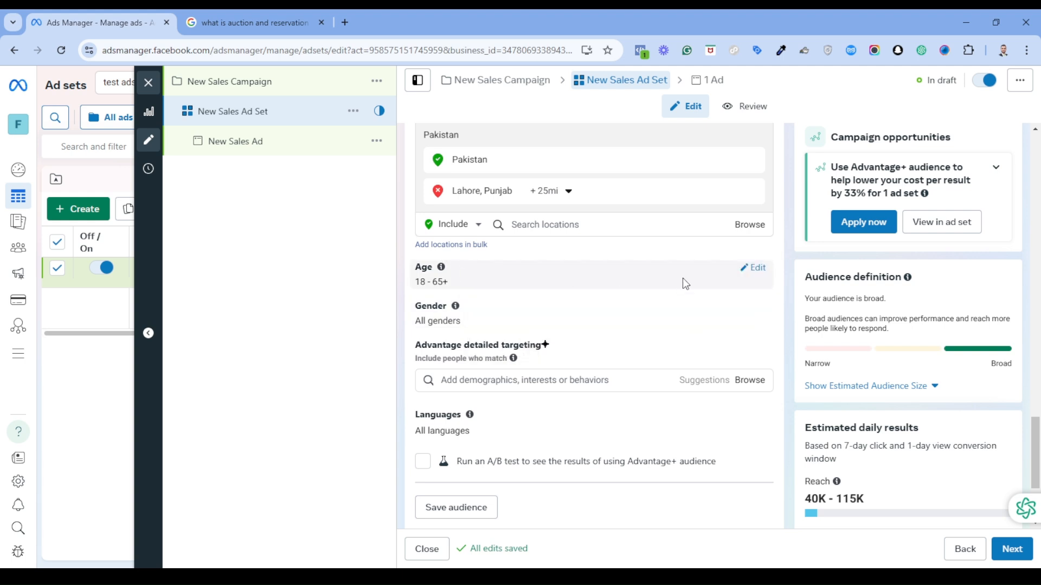
mouse_move(455, 306)
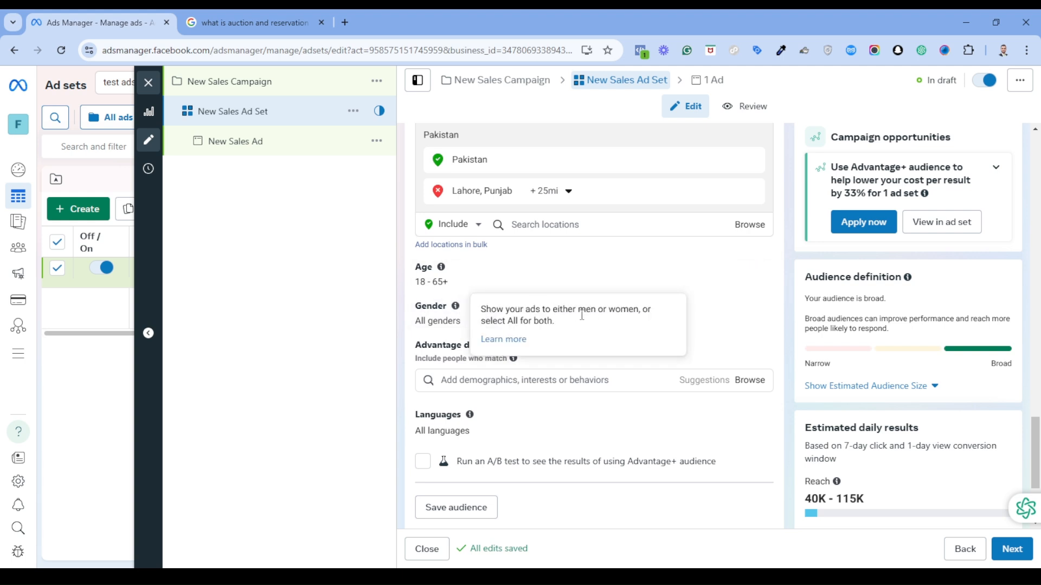
click(530, 380)
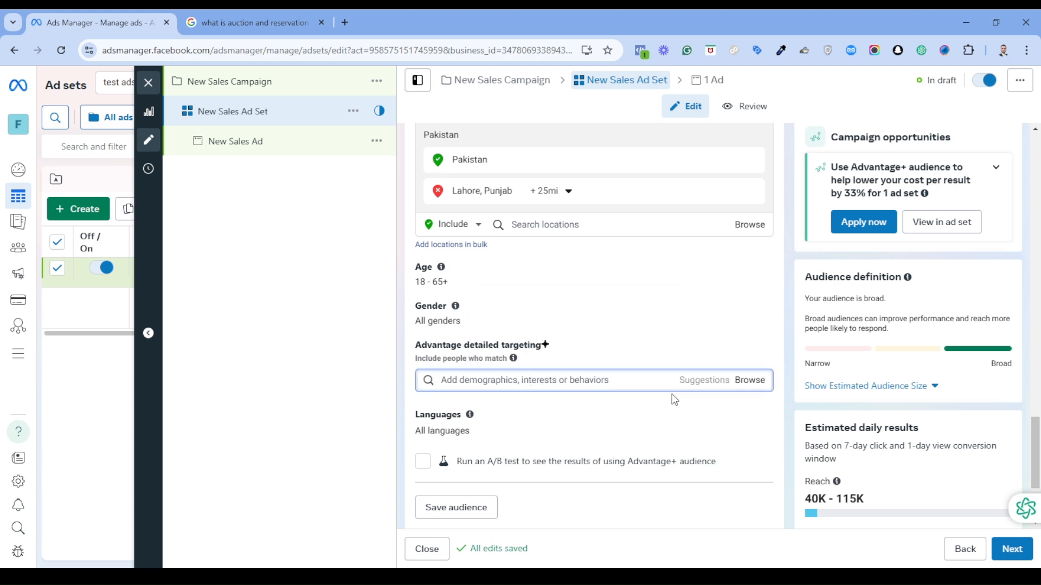
click(748, 383)
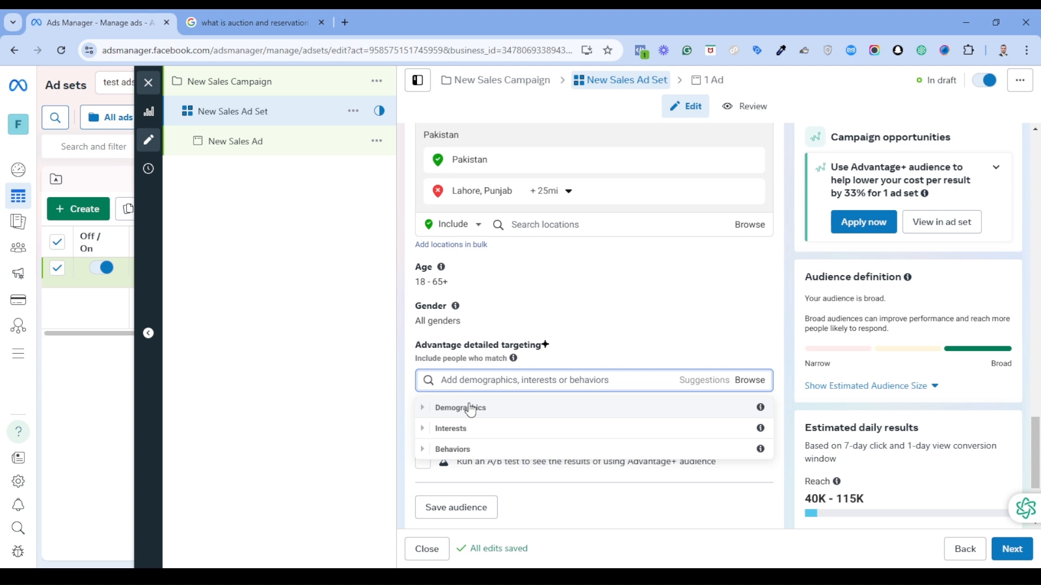
click(424, 408)
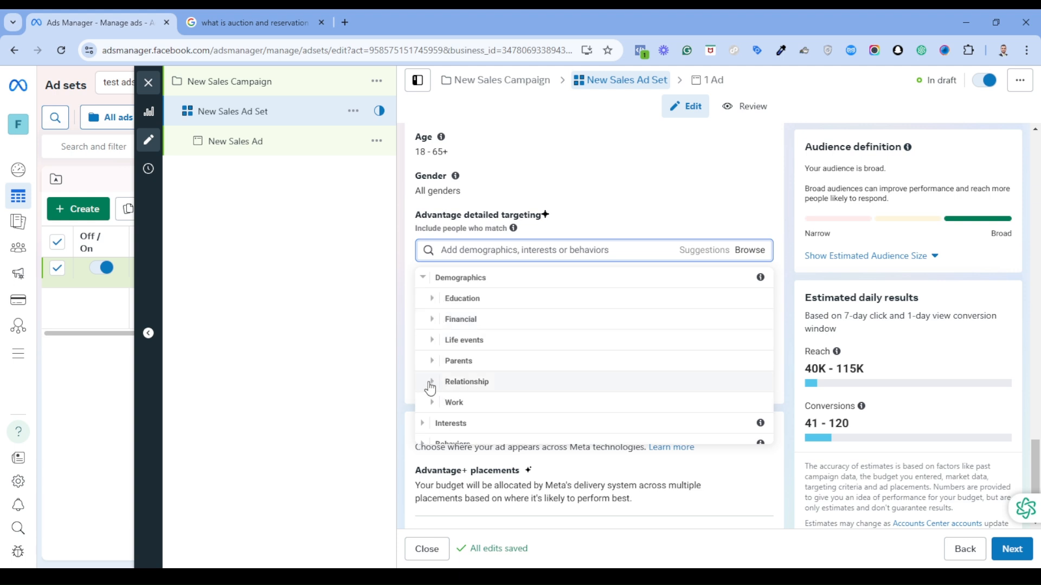
click(433, 383)
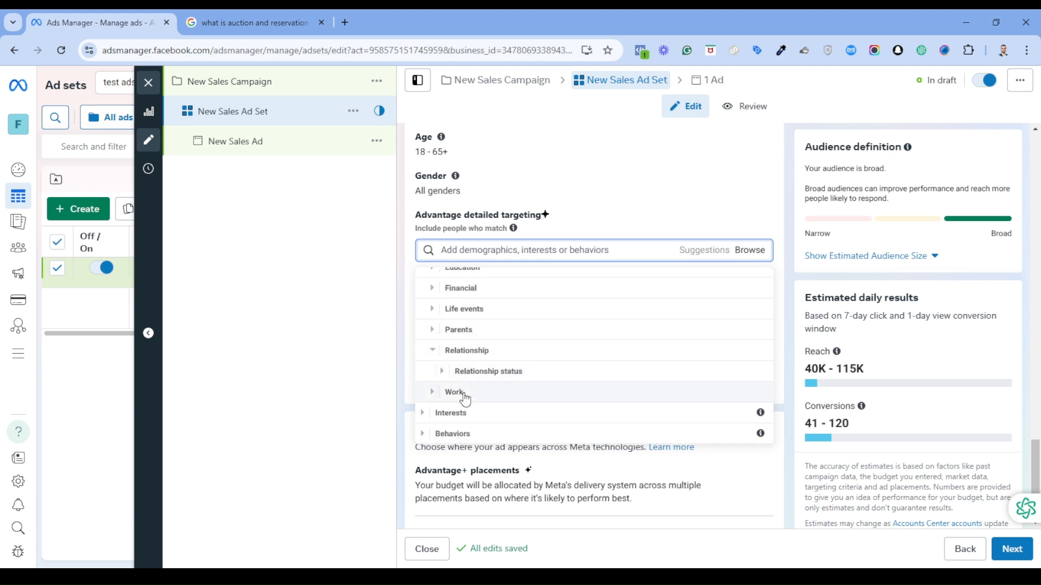
Step: Browse the Interests and Behaviors categories of detailed targeting, including Family and relationships and Hobbies and activities, without adding any
click(423, 418)
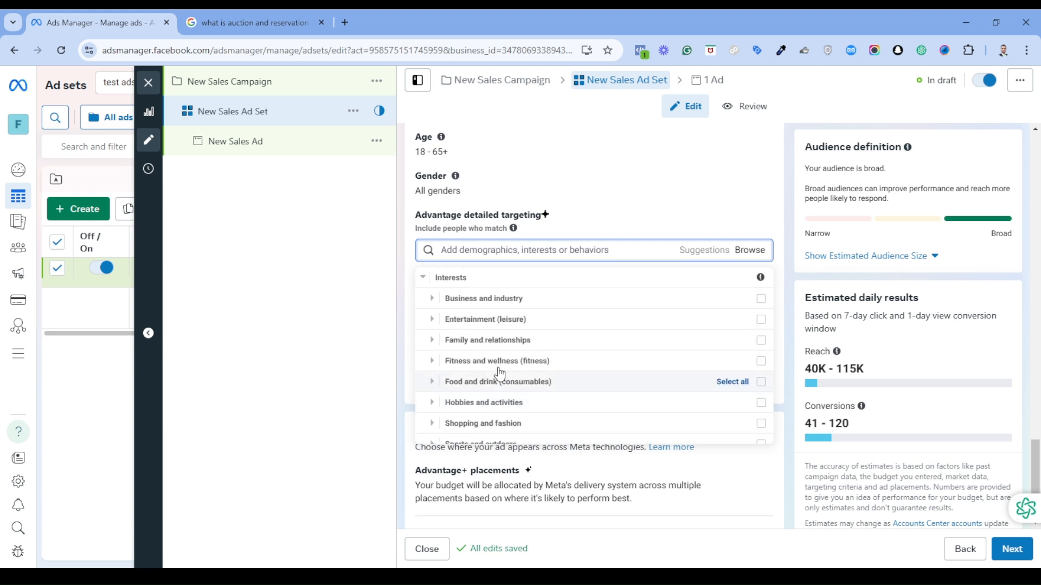
scroll(495, 325, down, 2)
click(442, 288)
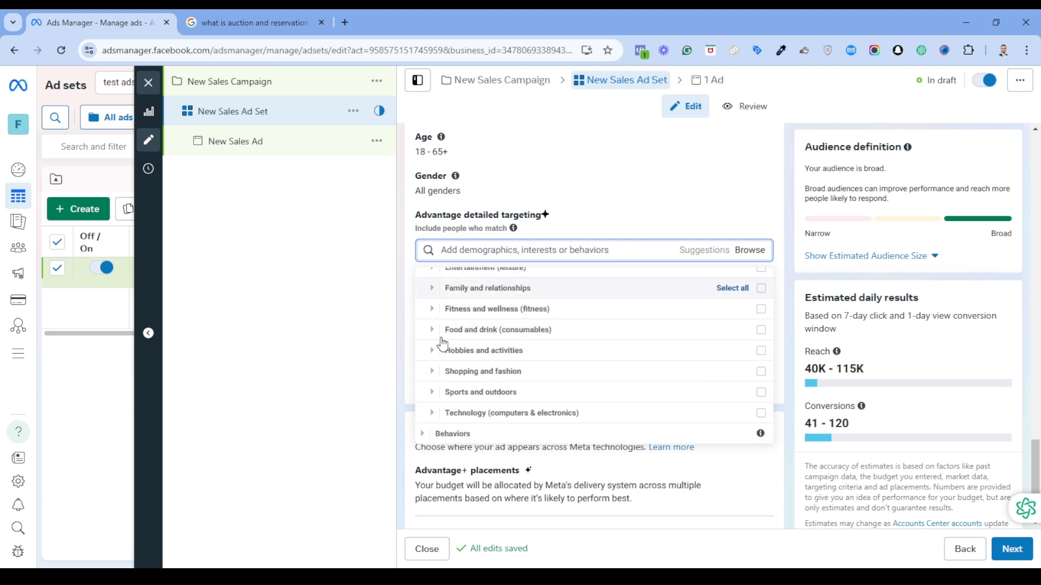
scroll(451, 363, down, 3)
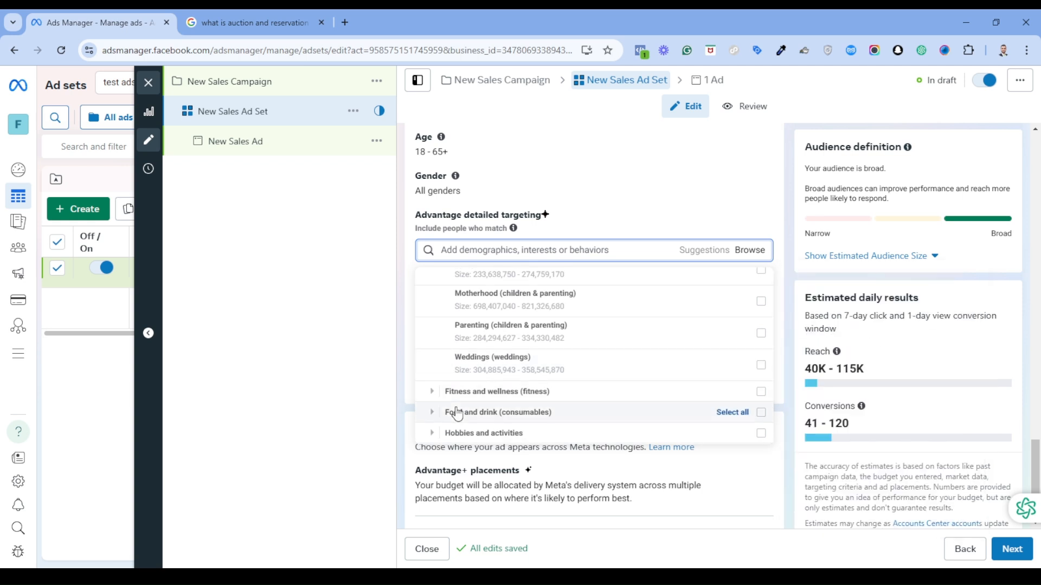
scroll(452, 410, down, 2)
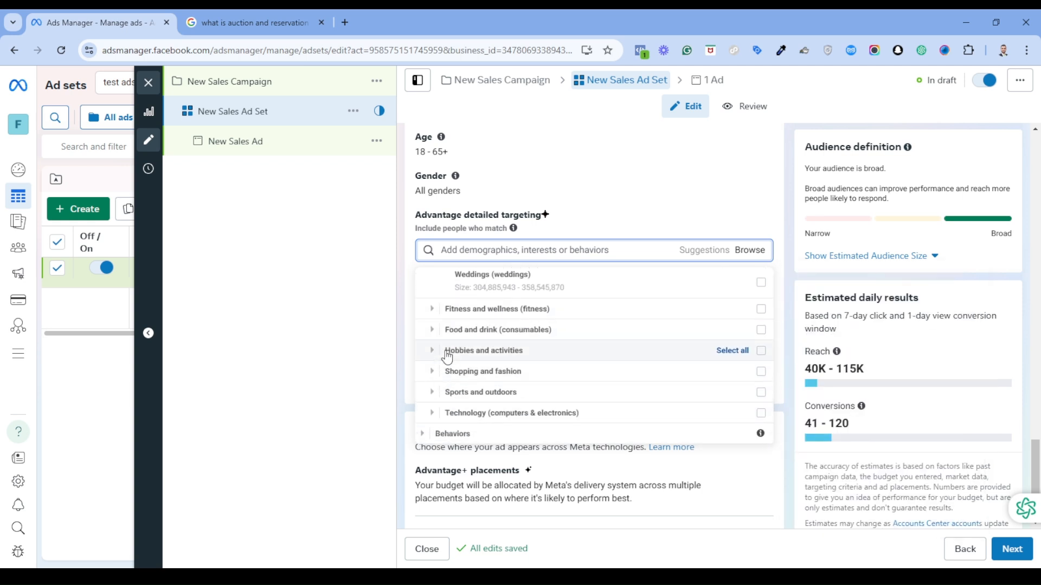
click(446, 356)
scroll(448, 358, down, 1)
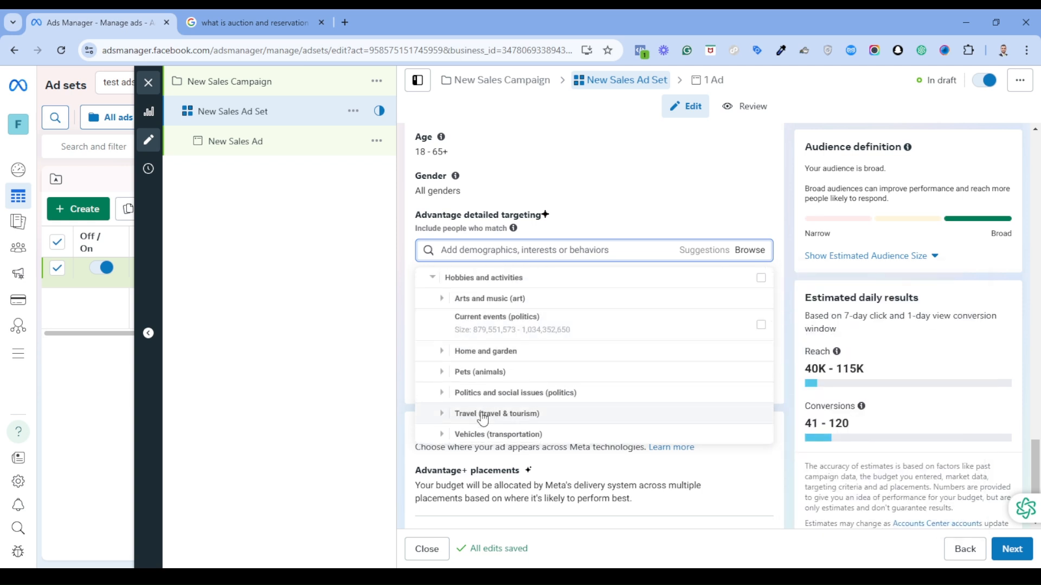
scroll(475, 416, down, 2)
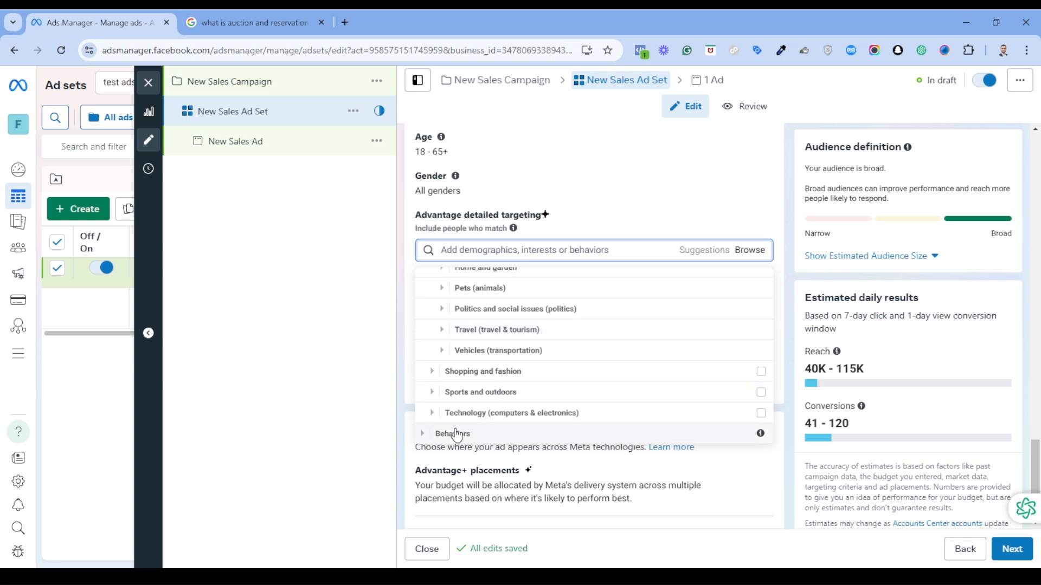
click(427, 433)
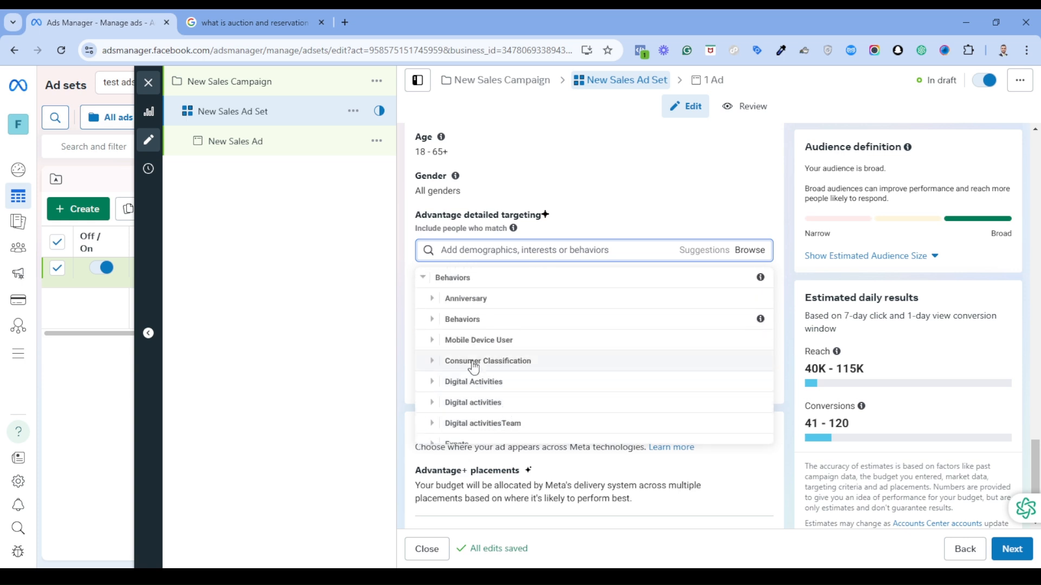
scroll(487, 409, down, 2)
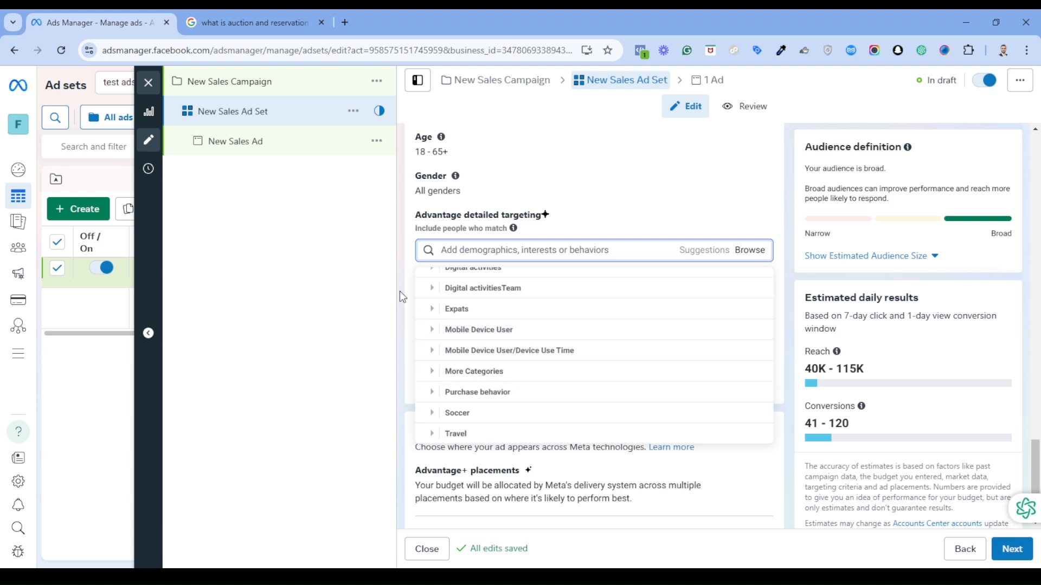
click(411, 279)
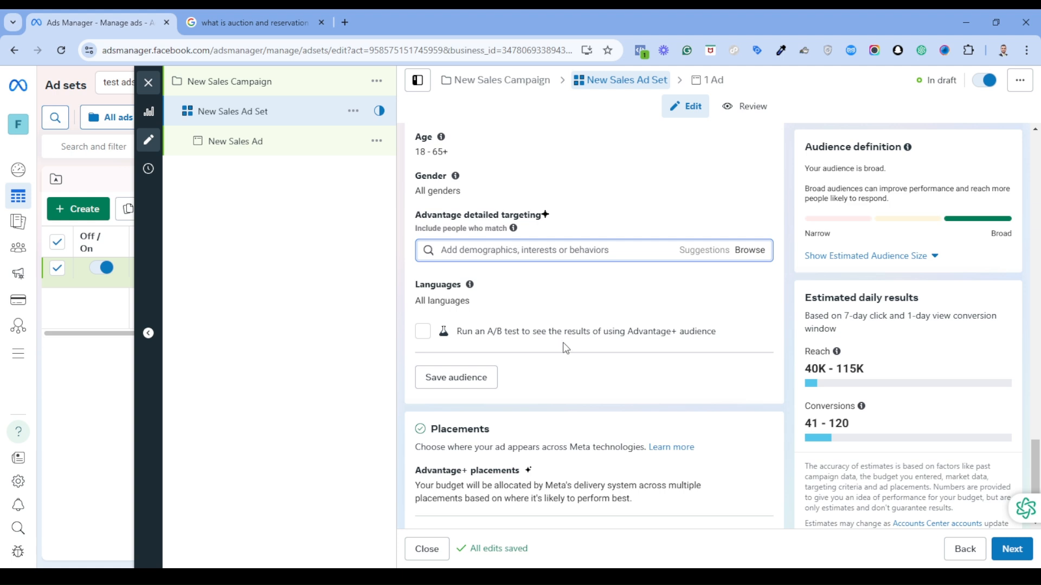
Step: Set the ad set to manual placements on the Facebook and Instagram platforms only, excluding Audience Network and Messenger
scroll(563, 343, down, 1)
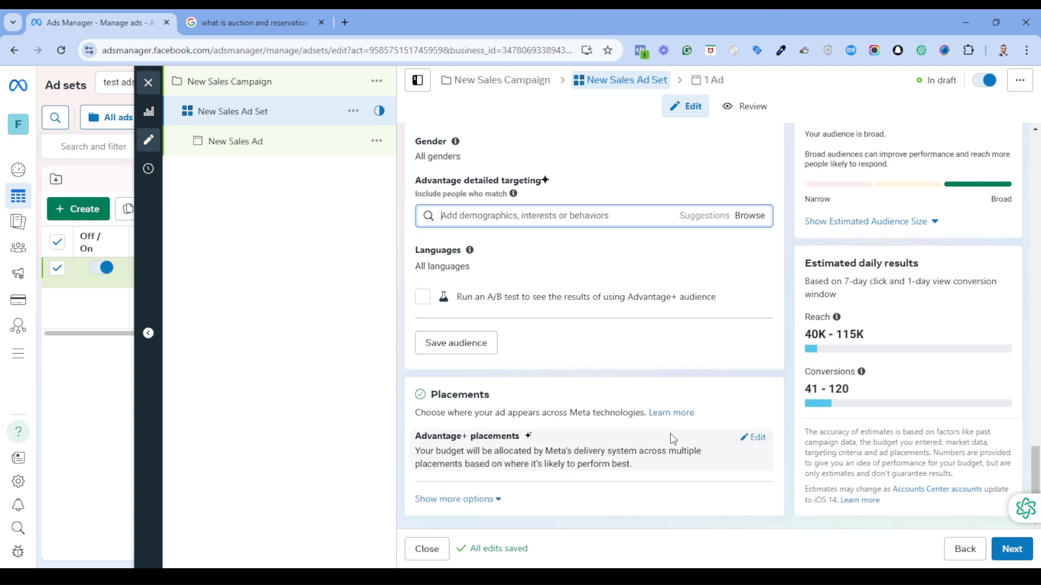
click(757, 438)
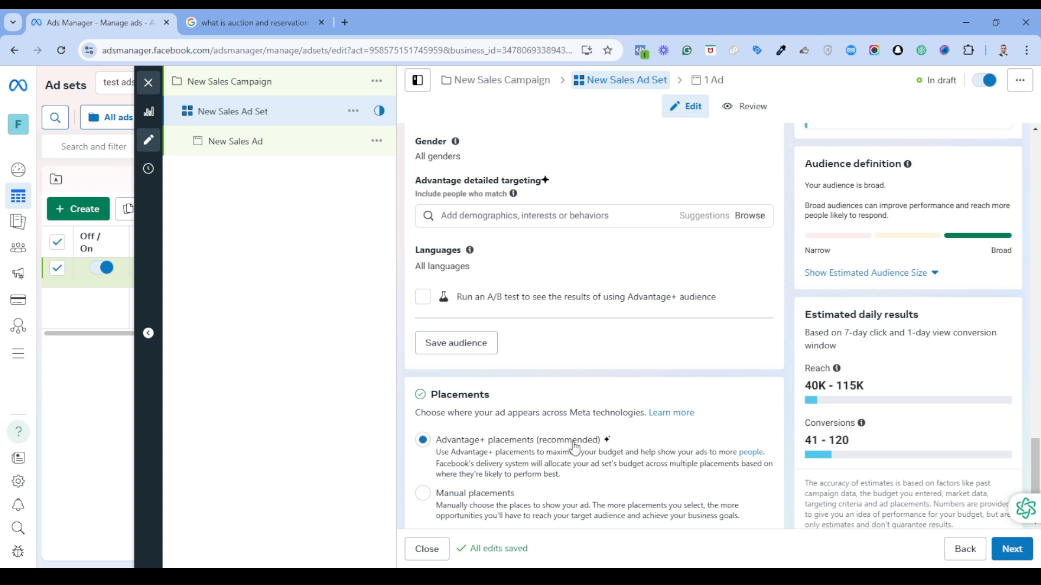
scroll(566, 393, down, 1)
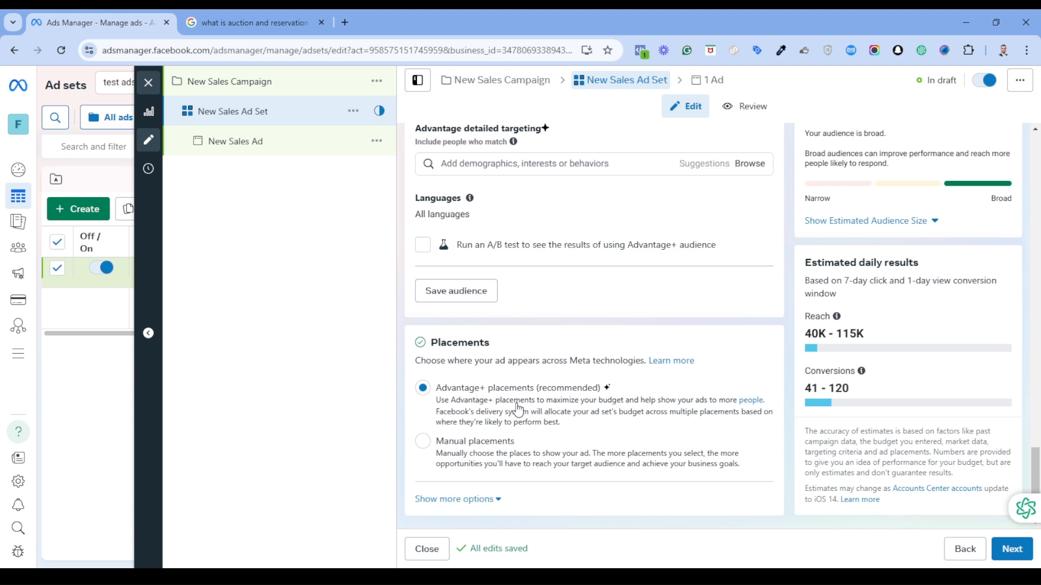
click(423, 442)
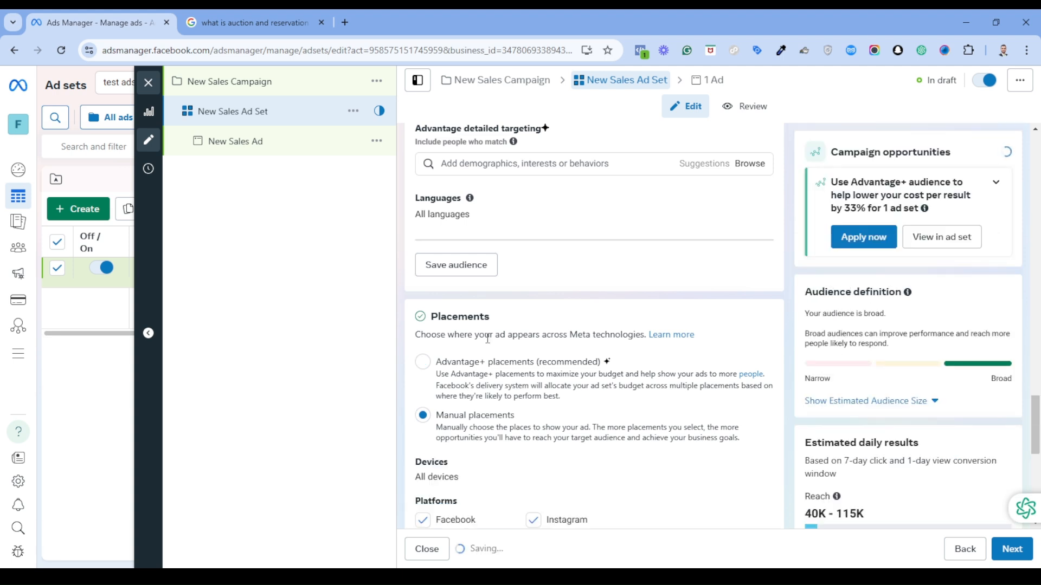
scroll(488, 476, down, 2)
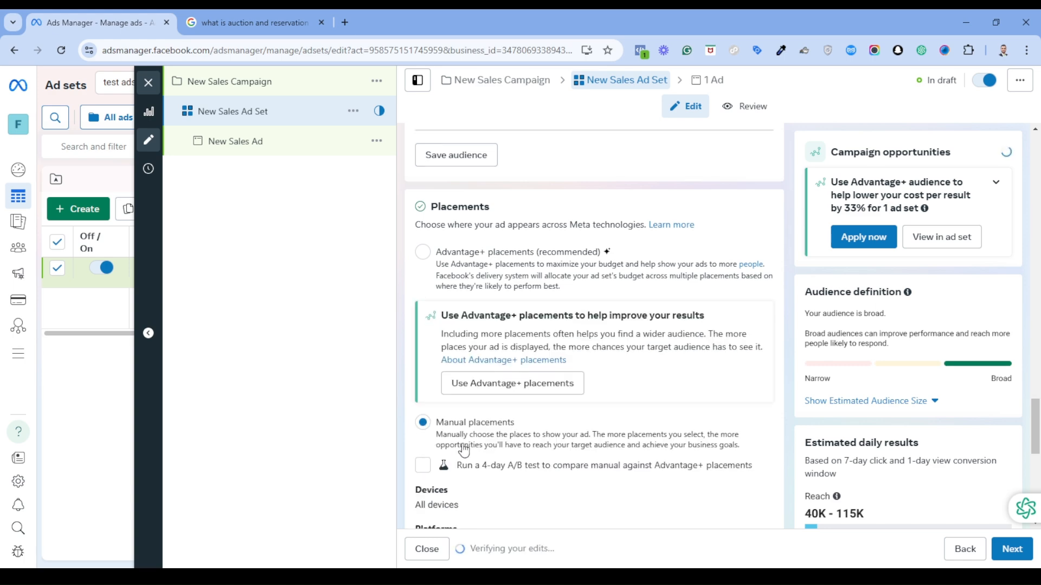
scroll(425, 461, down, 5)
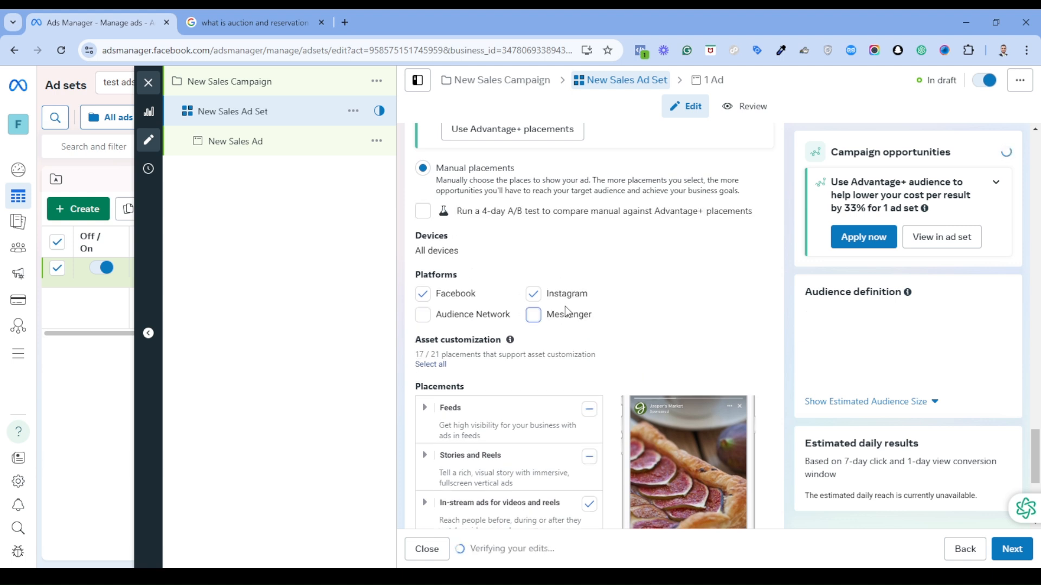
click(533, 316)
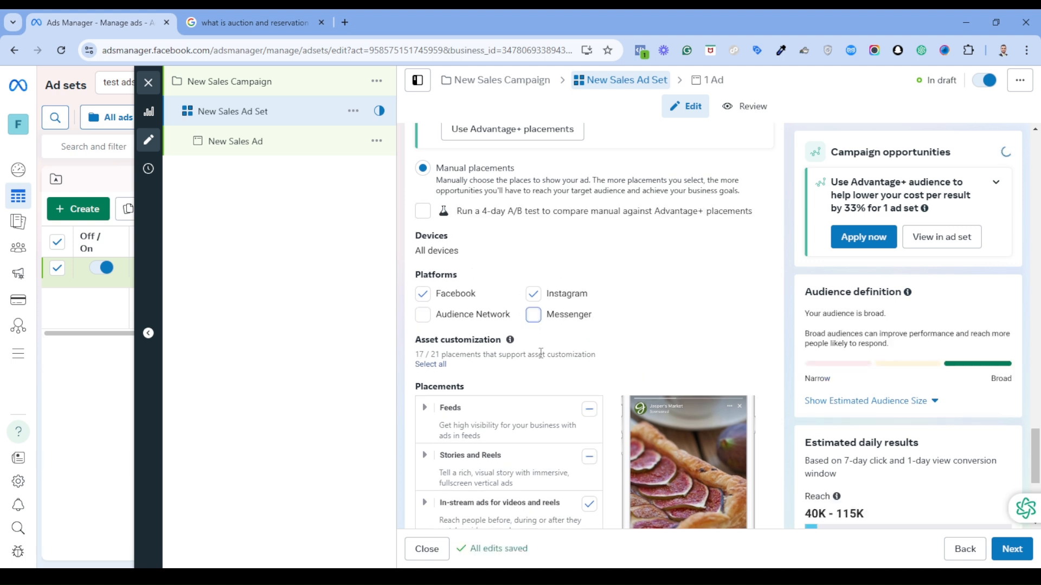
scroll(540, 352, down, 2)
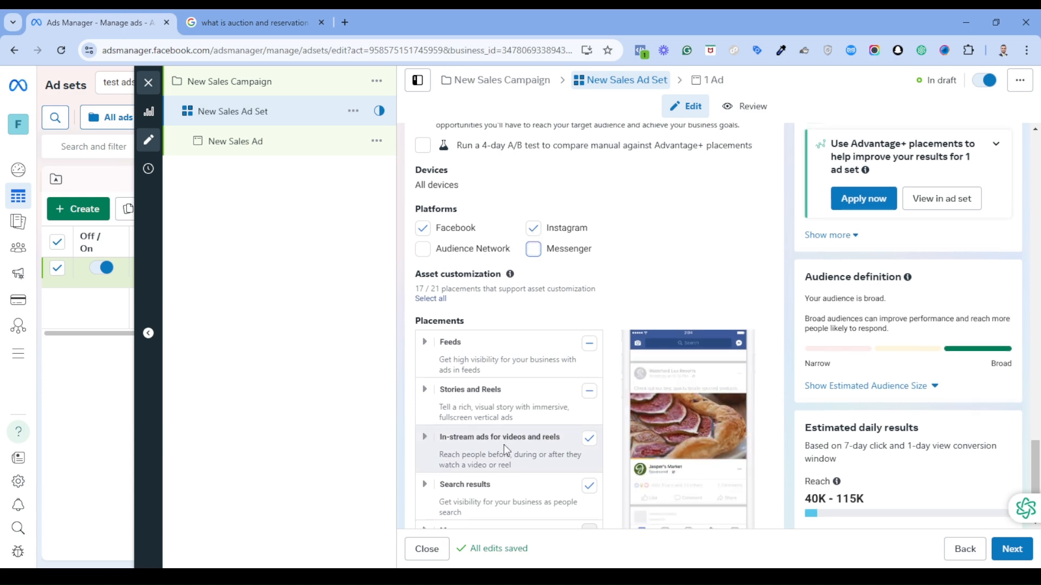
scroll(504, 445, down, 3)
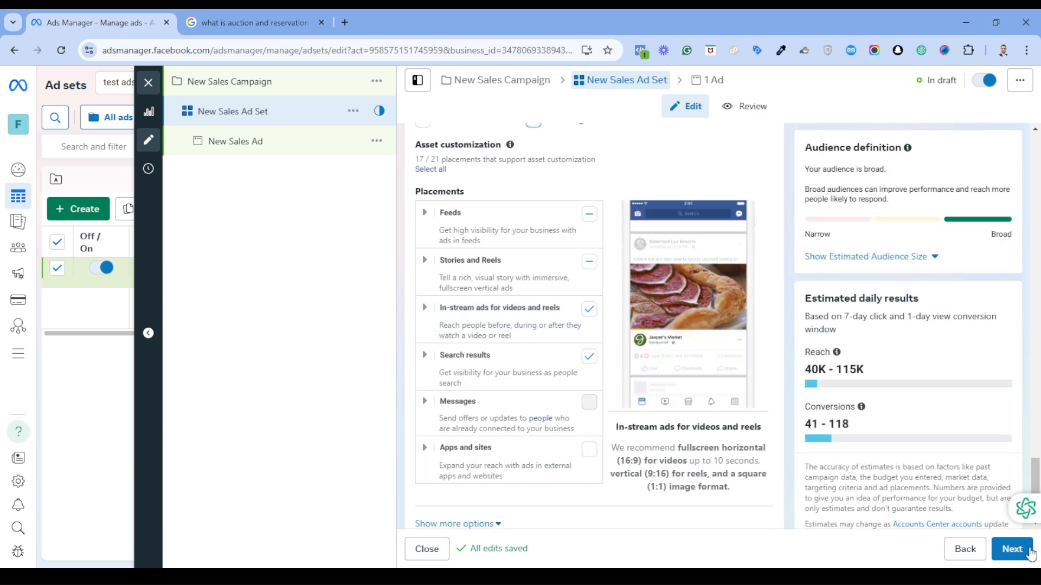
Step: Continue to the New Sales Ad and examine its ad name, Facebook Page and Instagram account options without changing them
click(1018, 551)
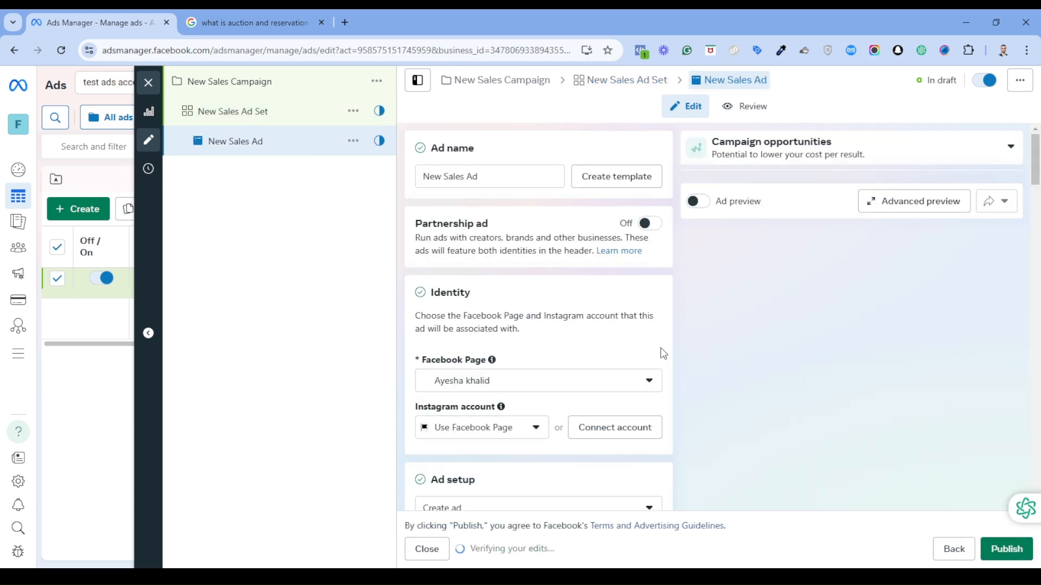
click(483, 175)
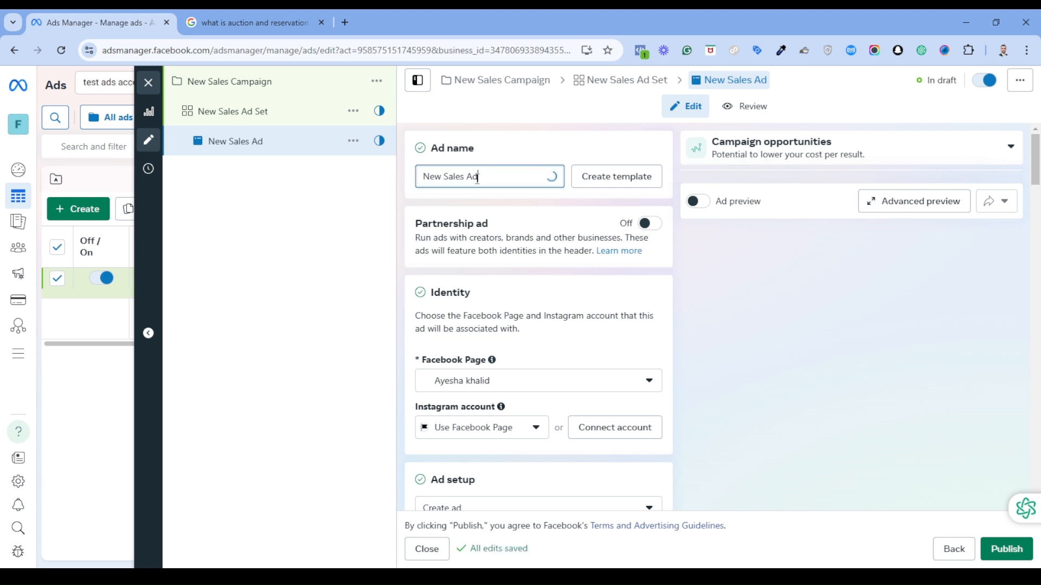
triple_click(452, 176)
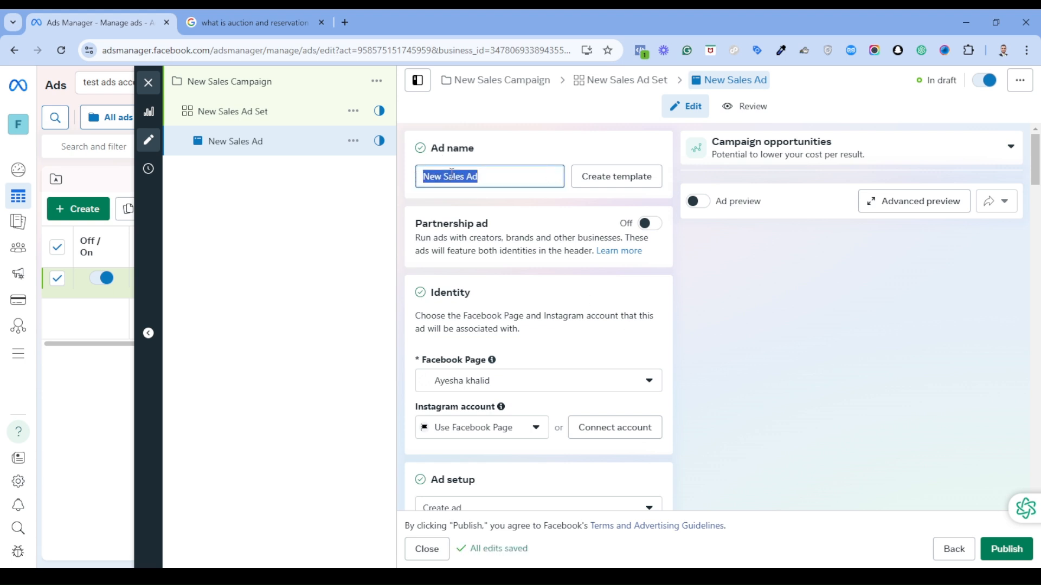
scroll(520, 350, down, 2)
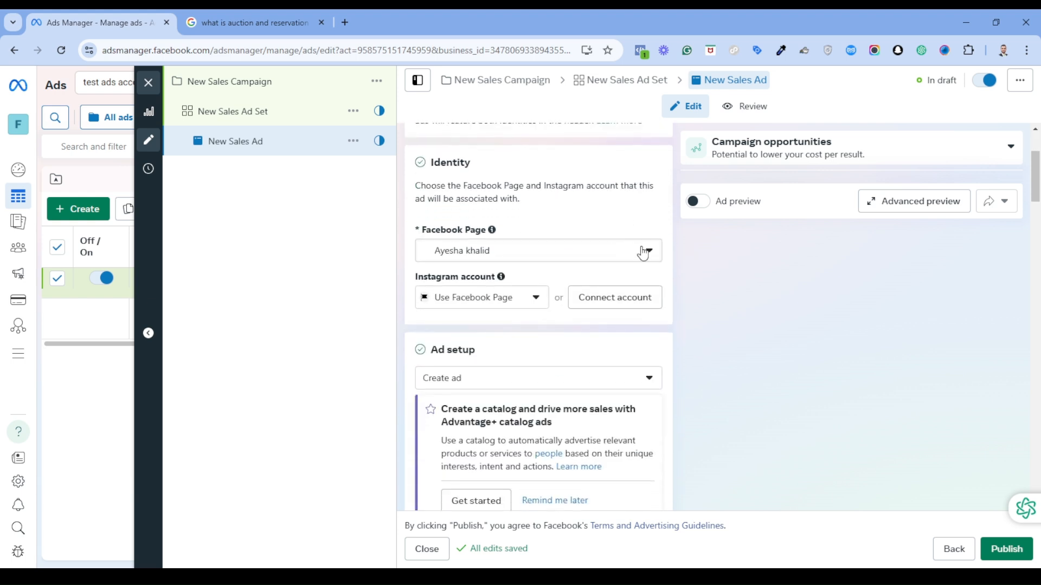
click(649, 253)
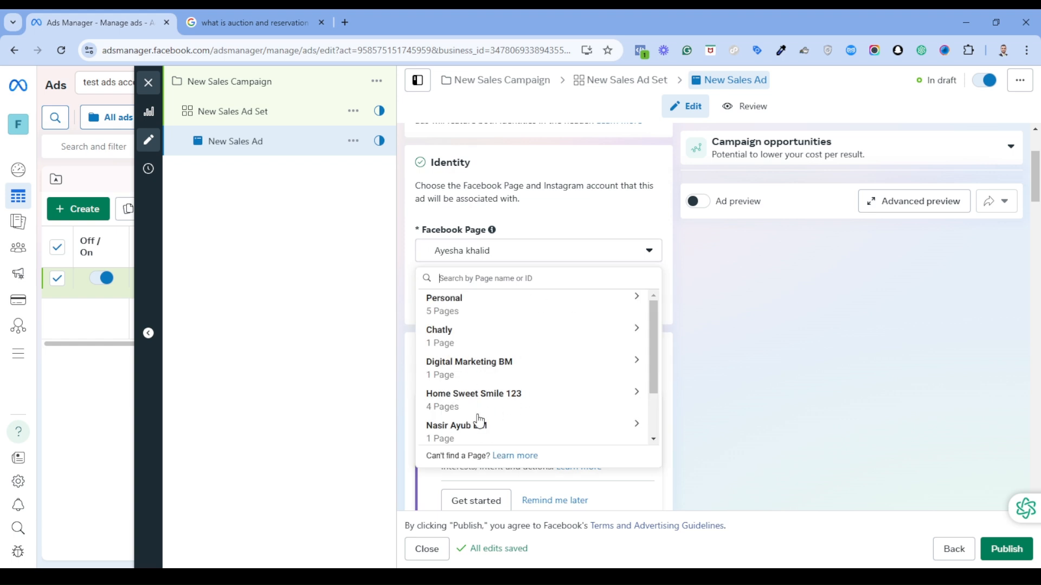
click(637, 263)
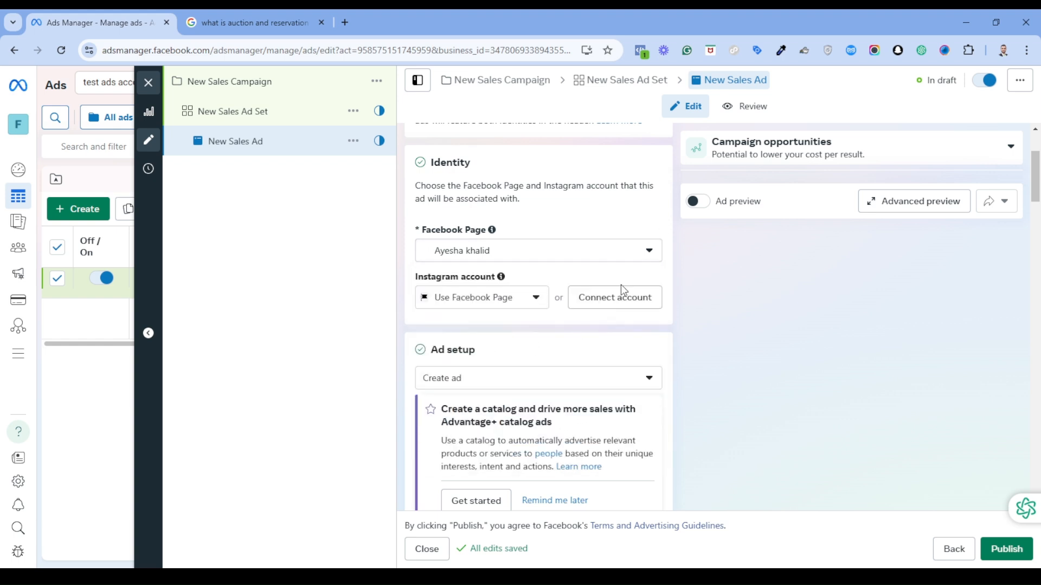
click(534, 298)
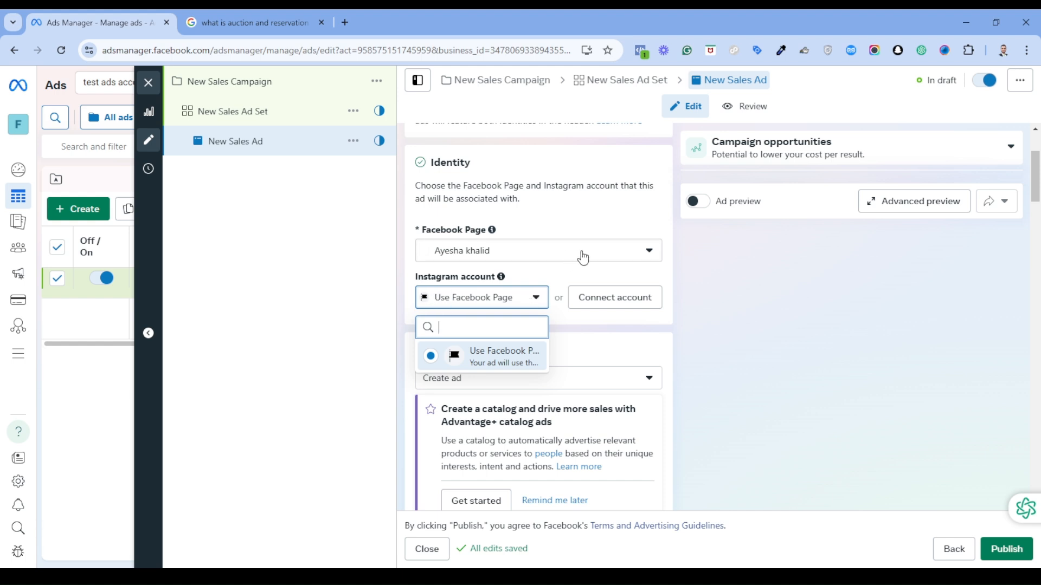
click(615, 200)
Step: Examine the ad setup section, including the creative source, format choices and Multi-advertiser ads option
scroll(509, 358, down, 1)
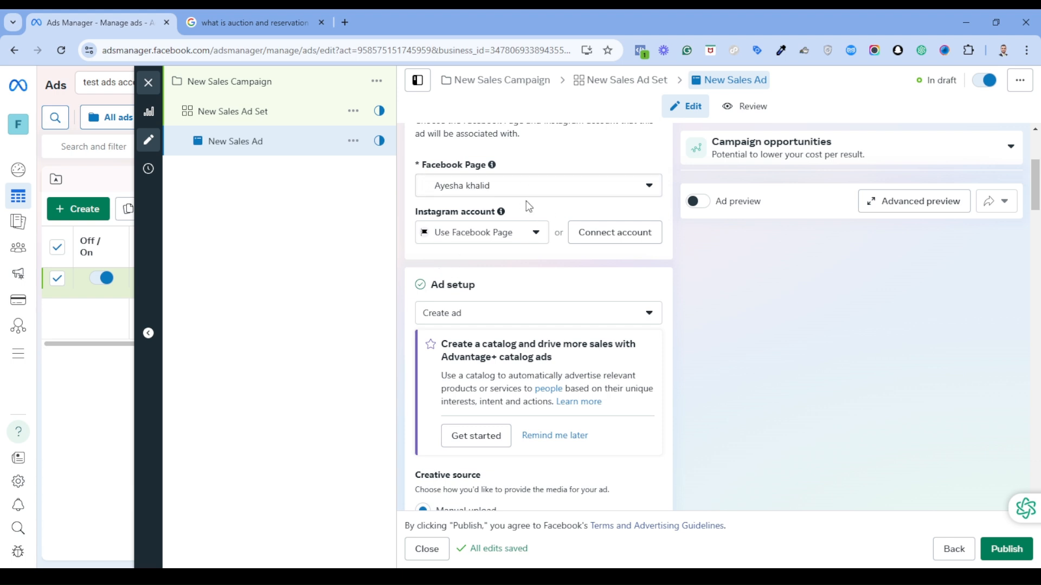
scroll(523, 268, down, 2)
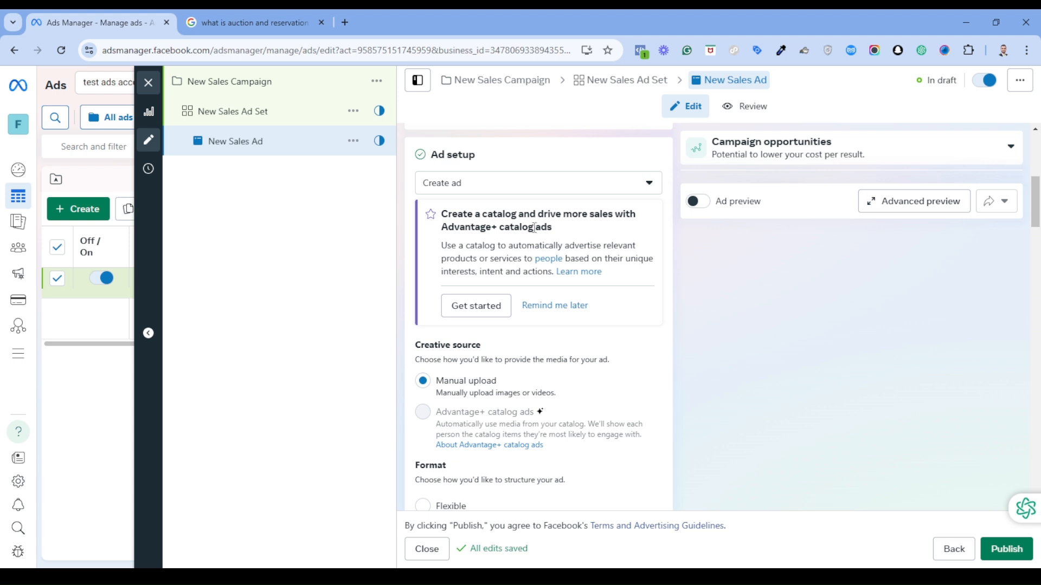
scroll(496, 363, down, 2)
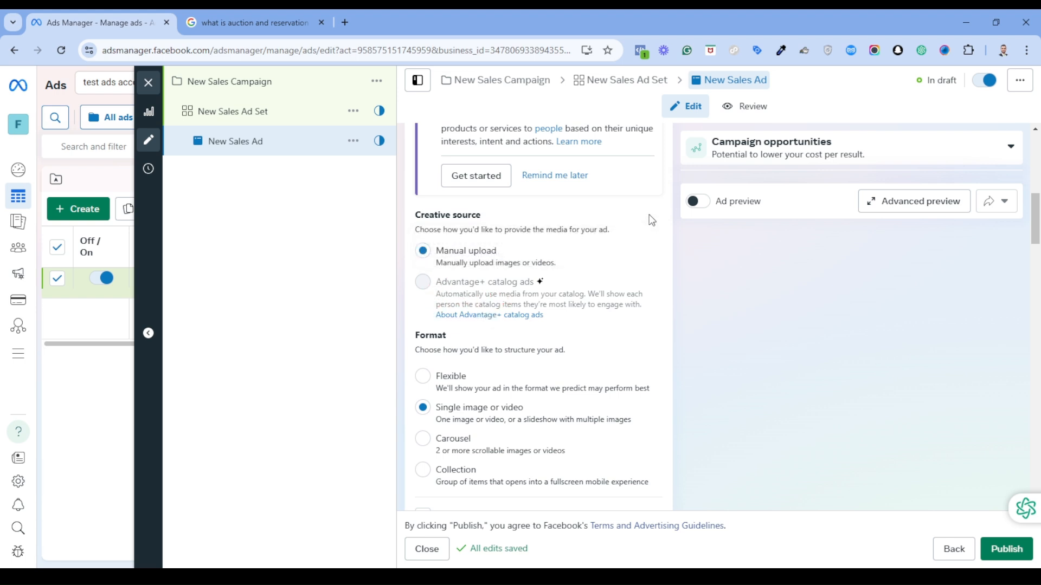
scroll(477, 325, down, 1)
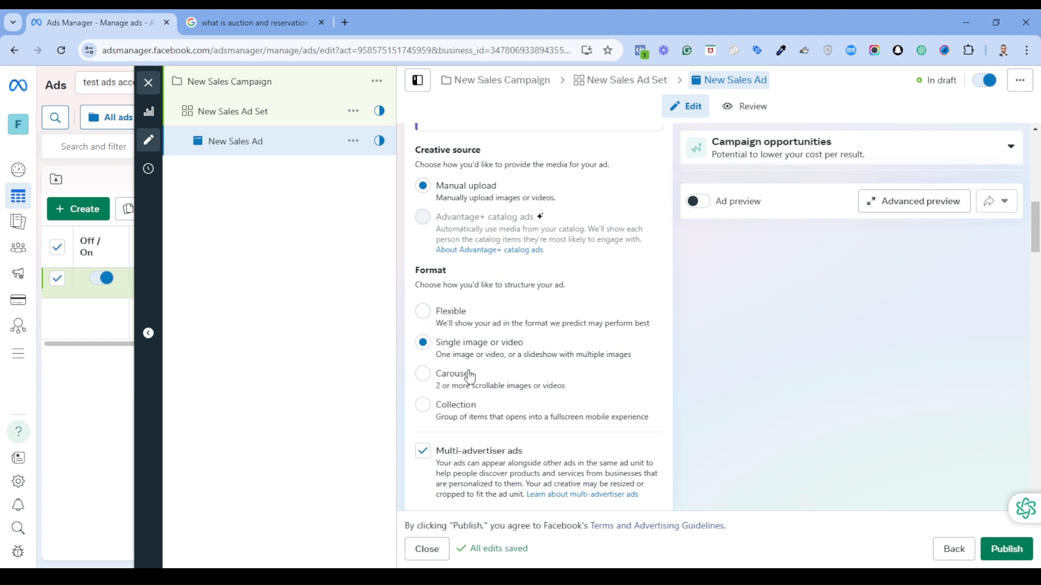
scroll(435, 337, down, 2)
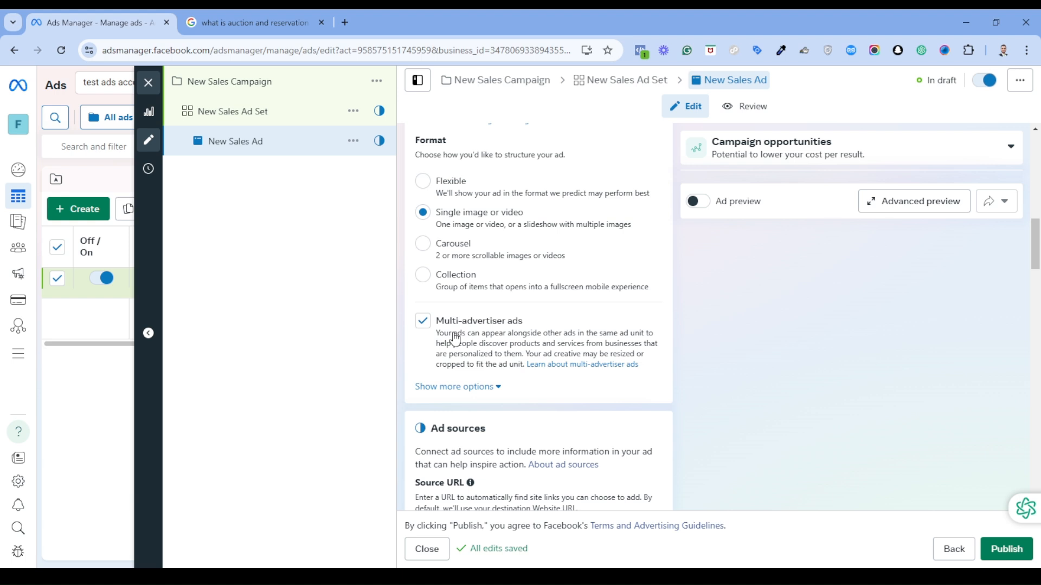
scroll(456, 339, down, 3)
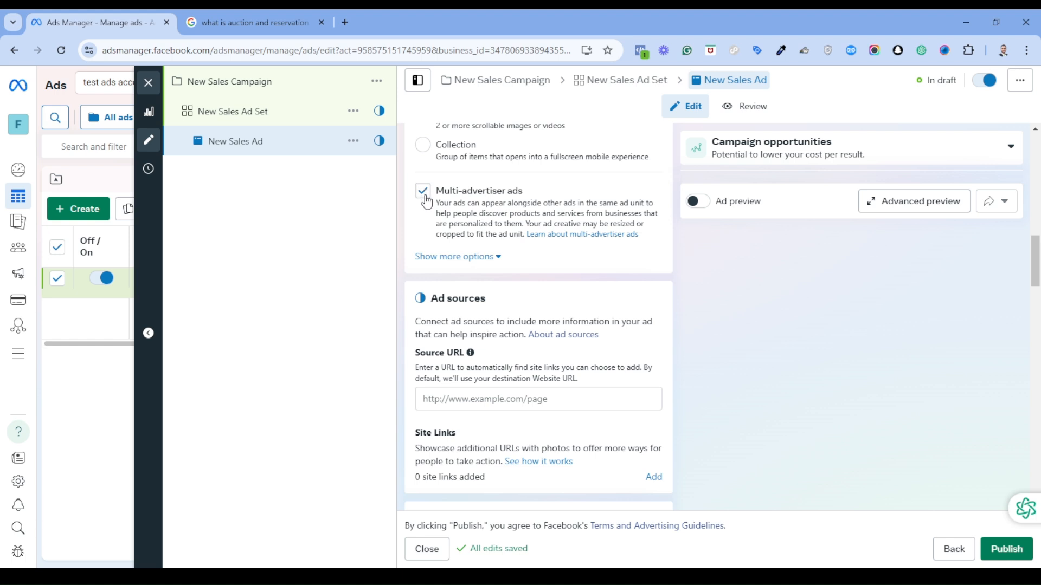
Step: Review the ad sources section, including the Source URL field and Site Links, leaving the URL empty
scroll(466, 261, down, 3)
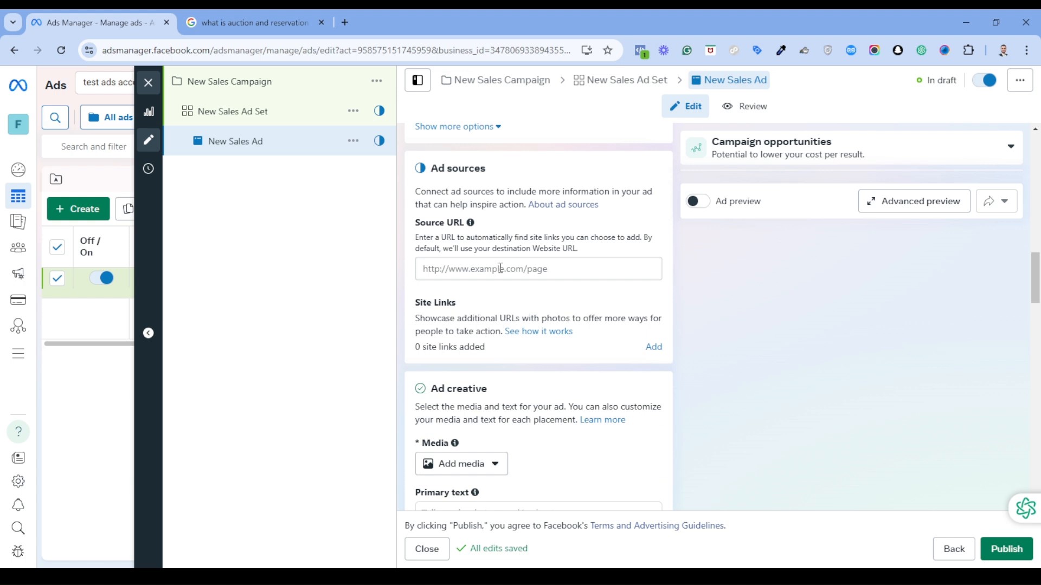
click(500, 268)
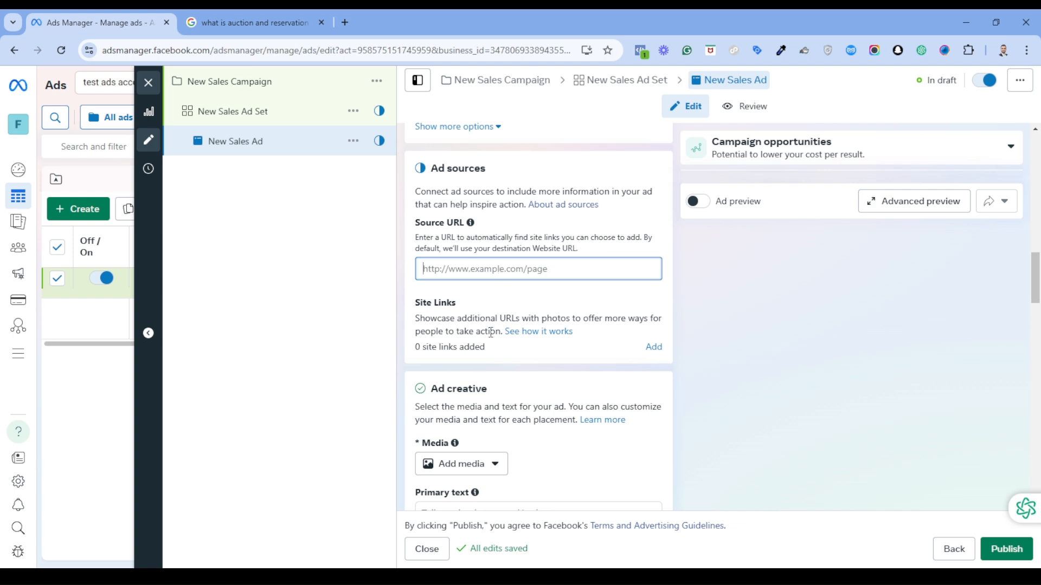
scroll(484, 361, down, 6)
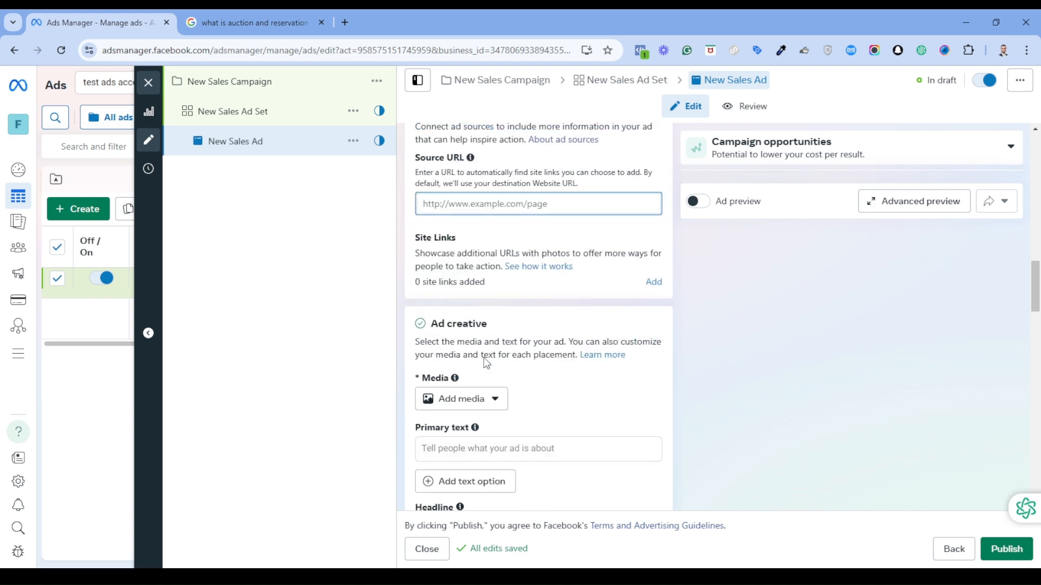
scroll(523, 258, up, 6)
scroll(522, 259, up, 2)
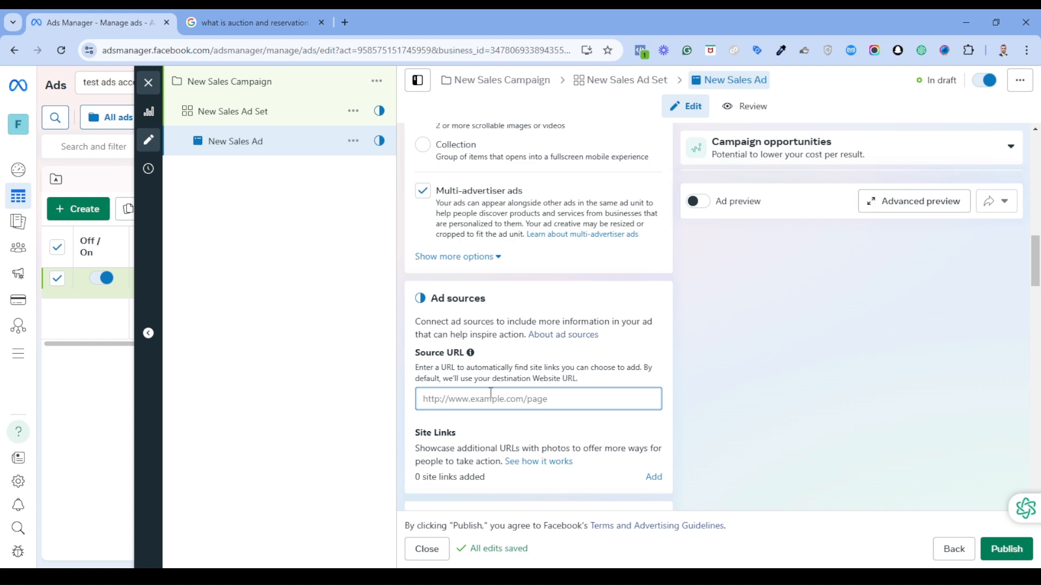
Step: Examine the ad creative's image and video media options and its primary text field without adding content
scroll(490, 393, down, 3)
scroll(477, 305, down, 2)
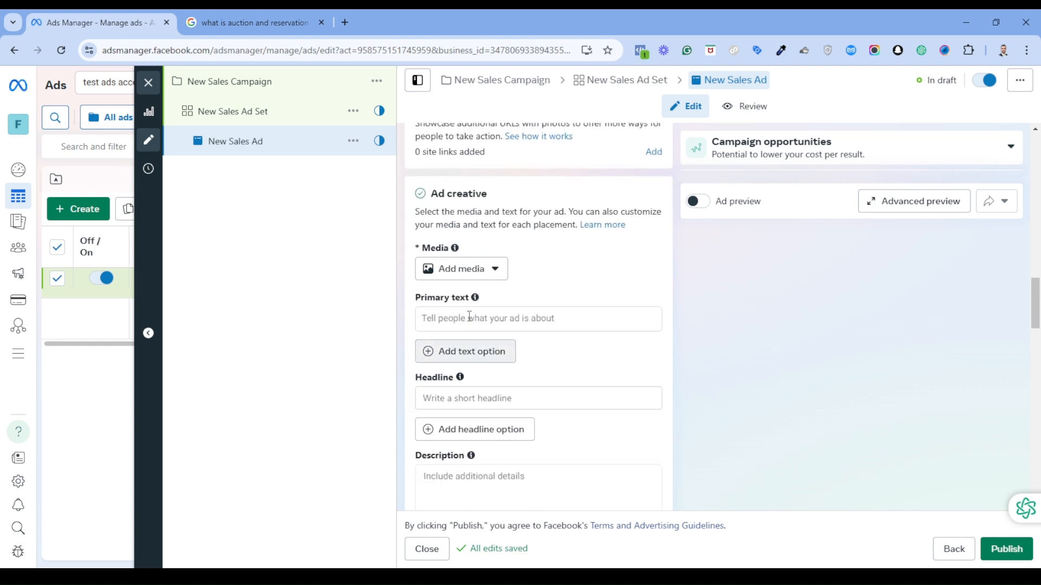
click(453, 273)
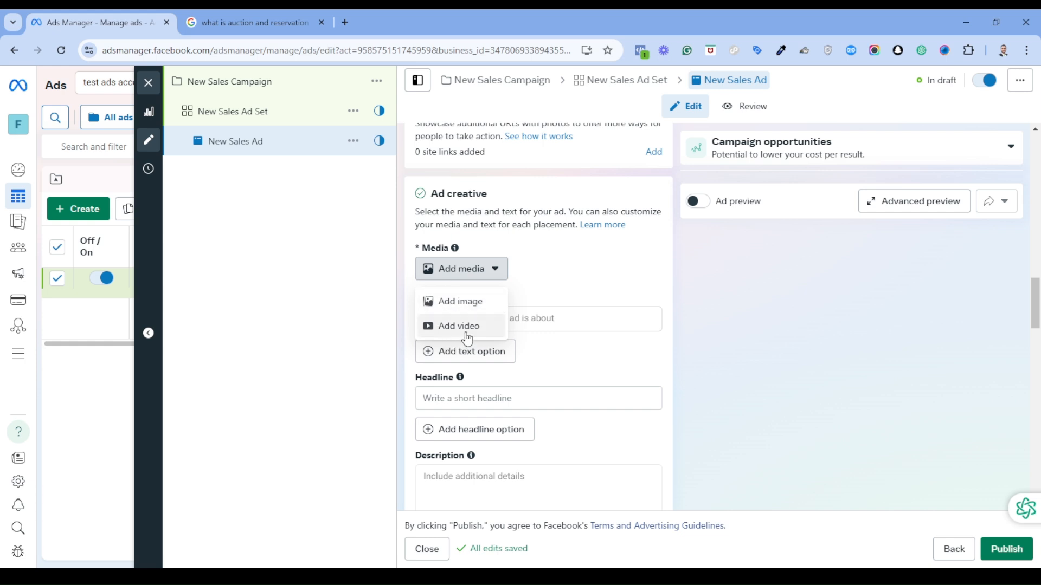
click(556, 302)
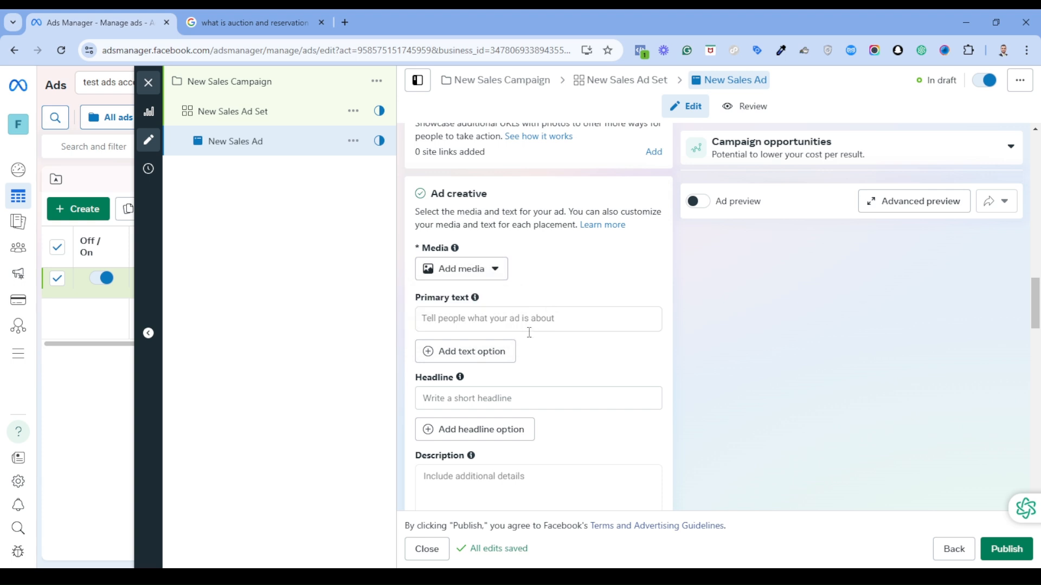
click(475, 320)
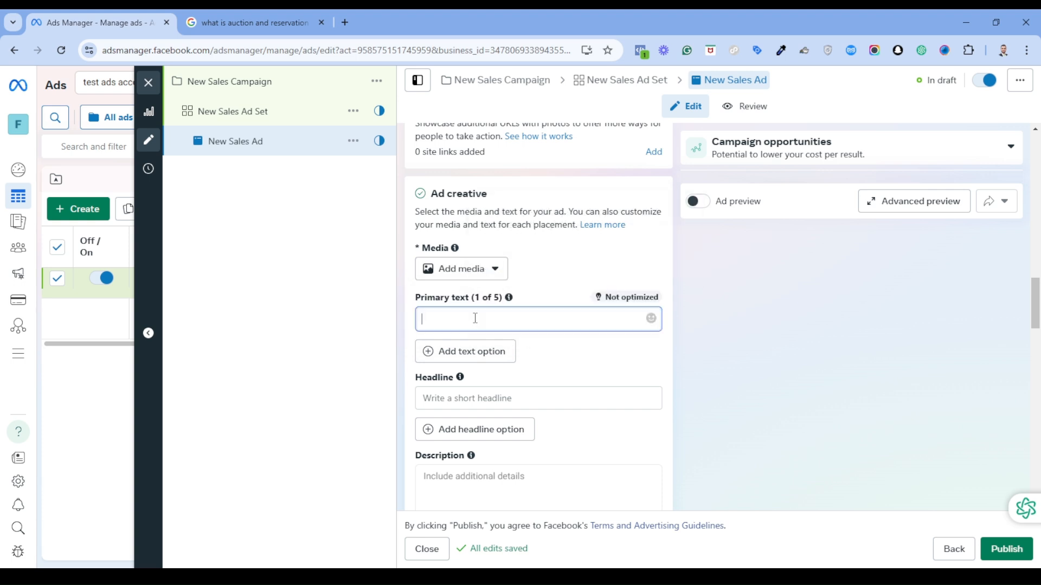
scroll(465, 399, down, 1)
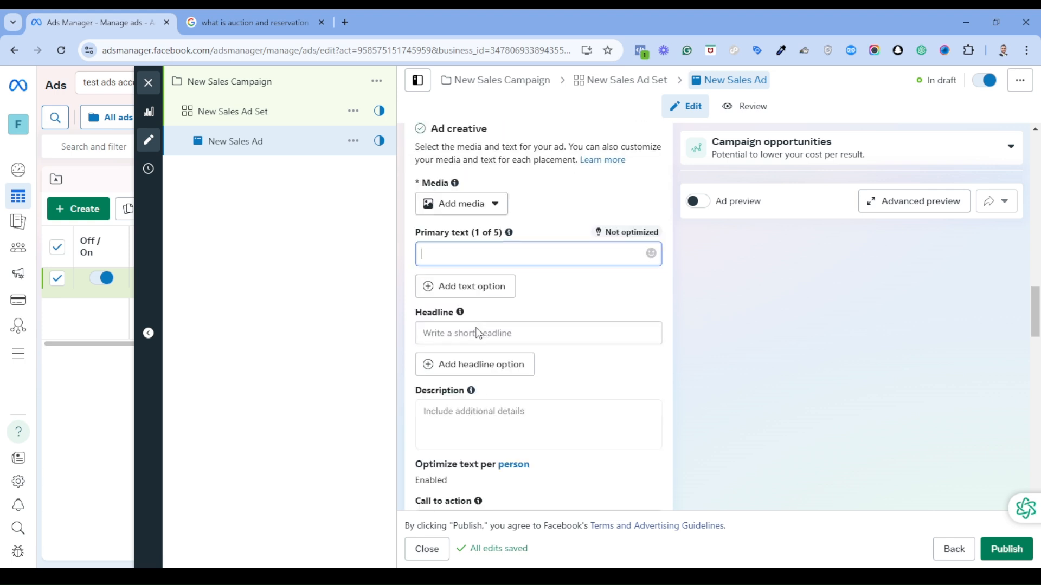
Step: Browse the available call-to-action options for the ad, keeping Learn more selected
scroll(477, 332, down, 3)
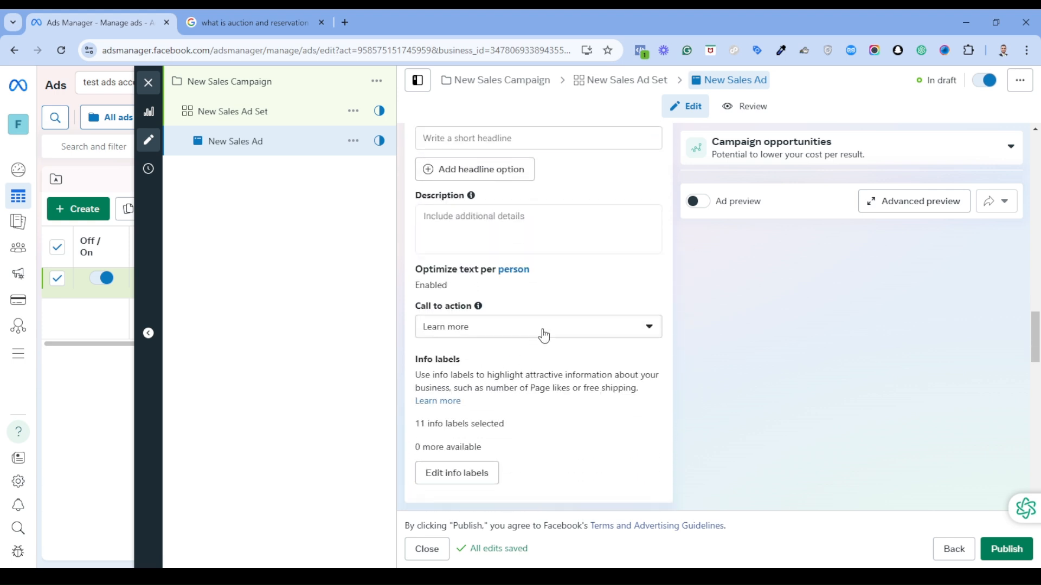
click(544, 332)
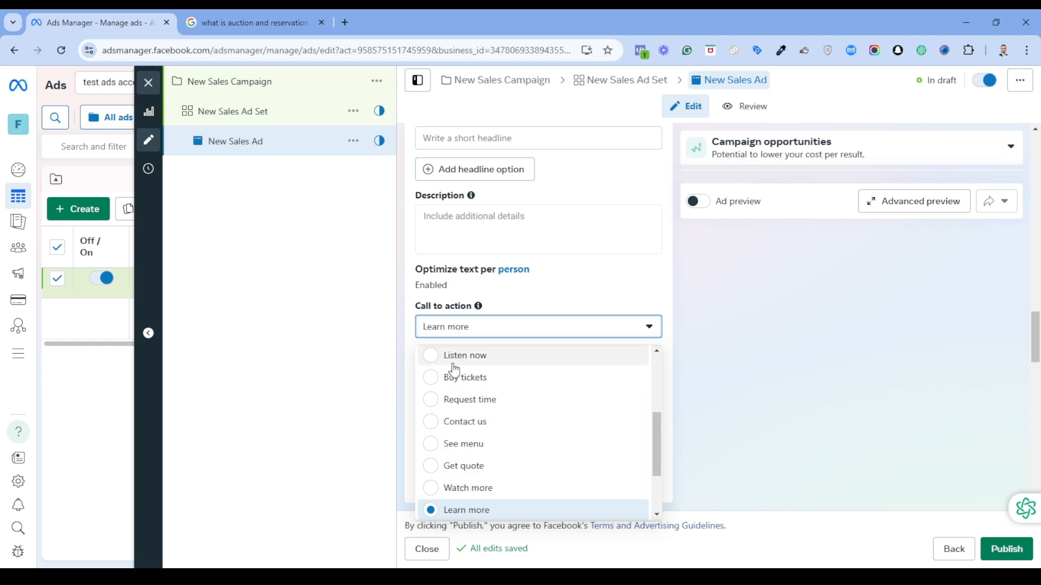
scroll(450, 420, down, 2)
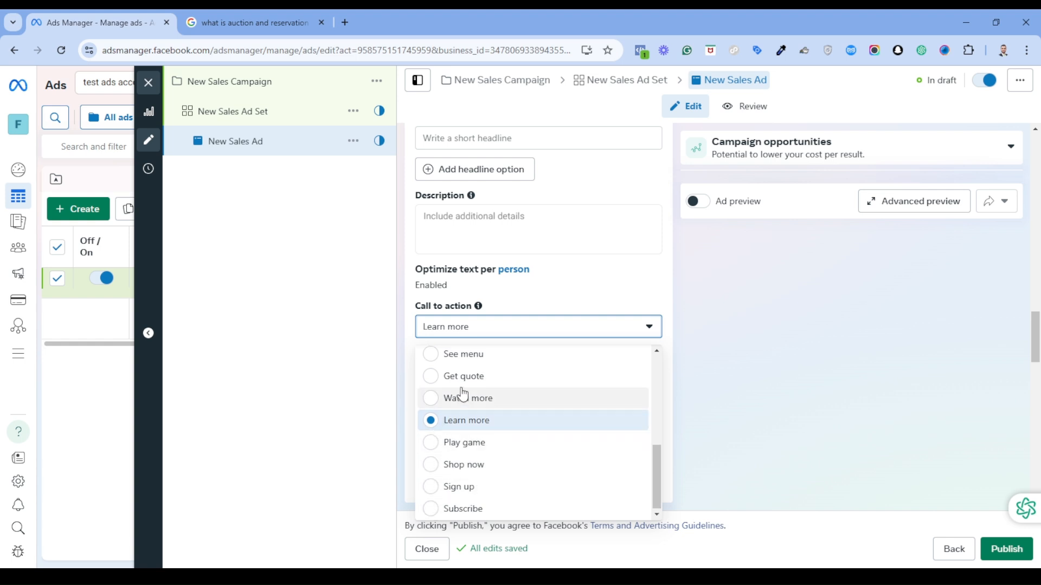
scroll(458, 412, up, 1)
scroll(458, 418, up, 4)
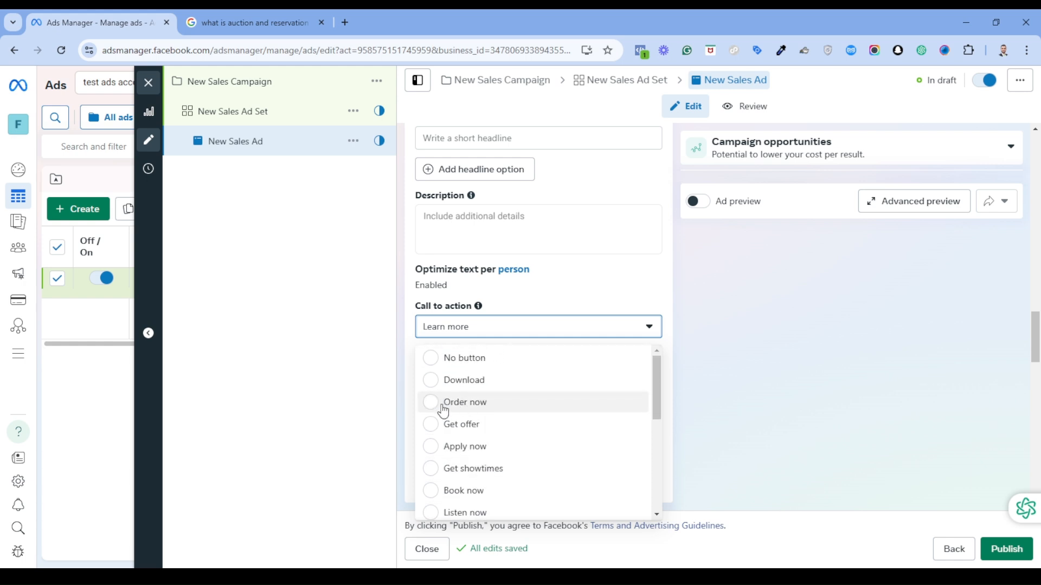
scroll(476, 489, down, 5)
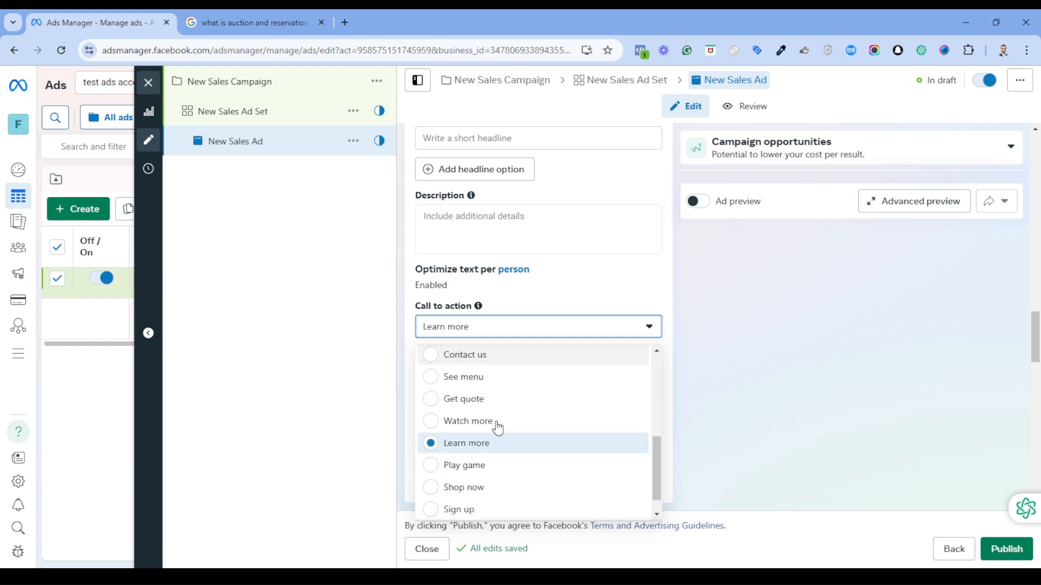
click(660, 288)
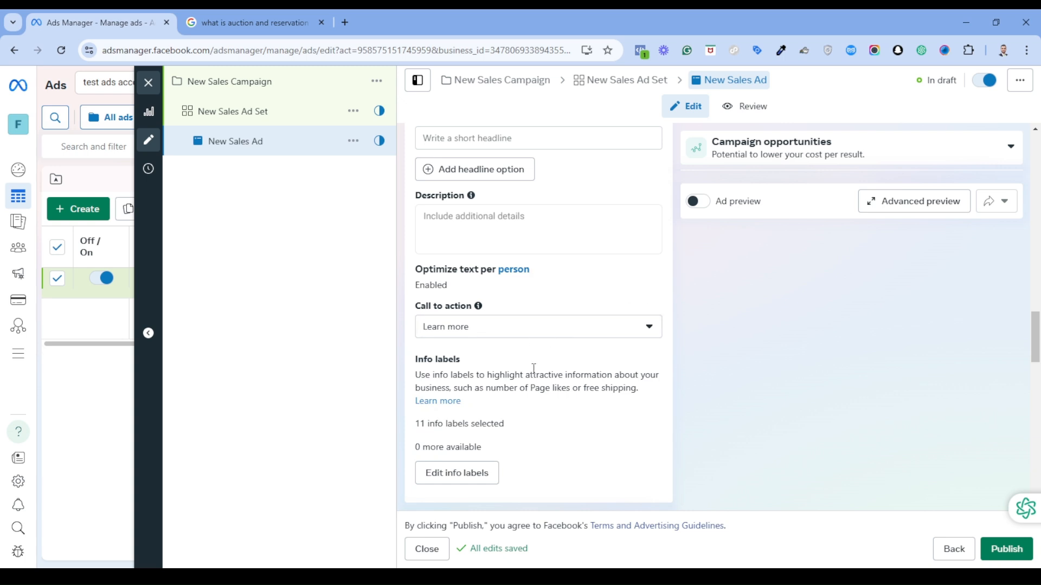
Step: Examine the ad's Destination settings, including the Website URL, display link and browser add-ons, without entering a URL
scroll(509, 328, down, 2)
scroll(477, 324, down, 3)
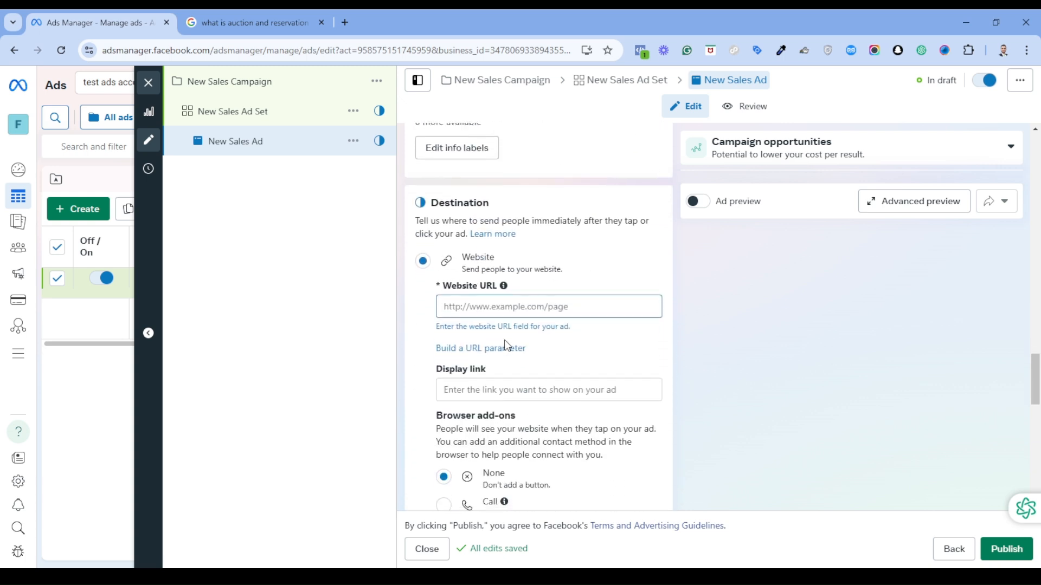
click(482, 307)
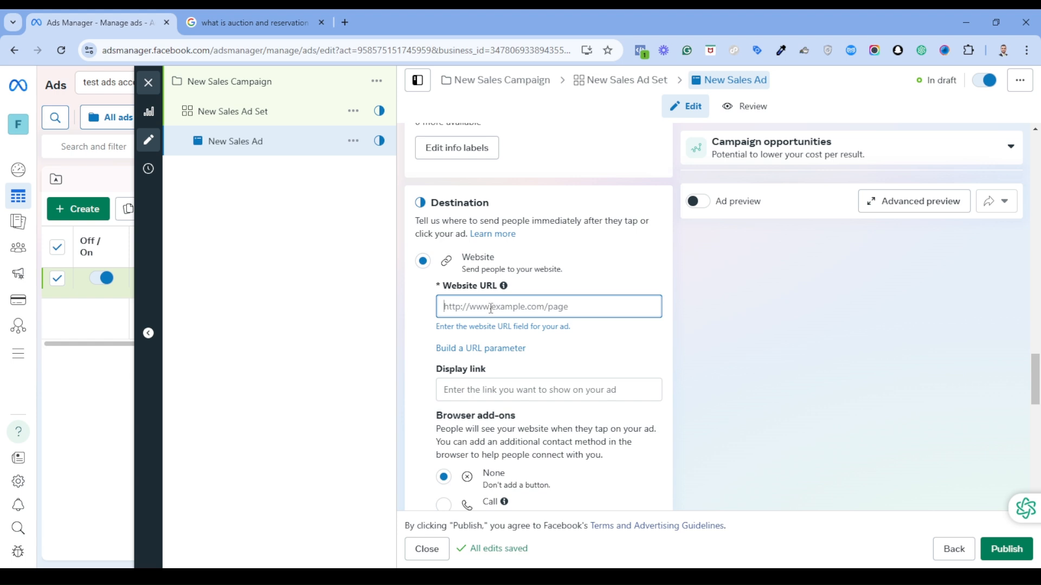
scroll(504, 307, down, 2)
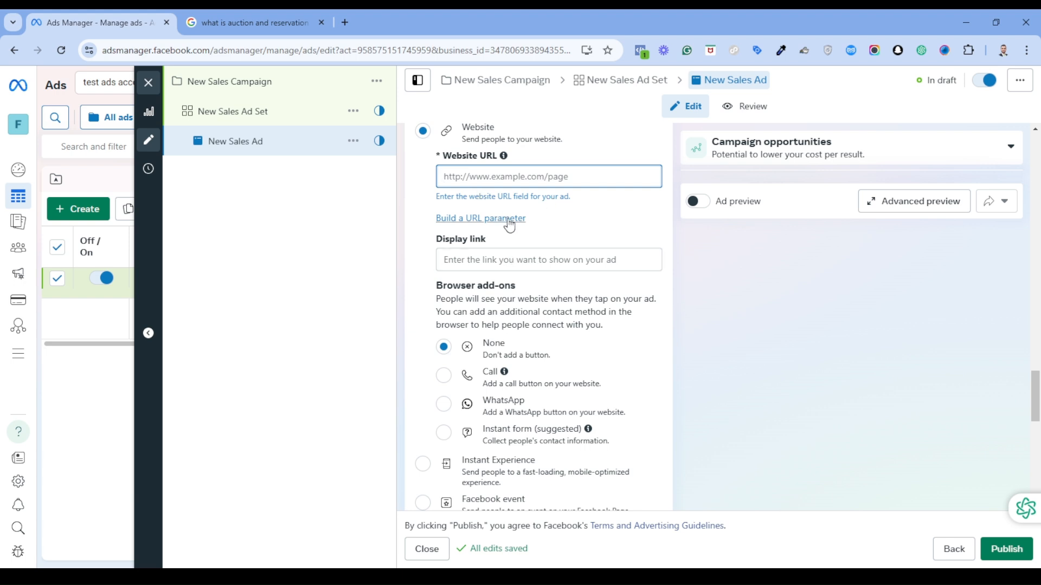
scroll(482, 276, down, 1)
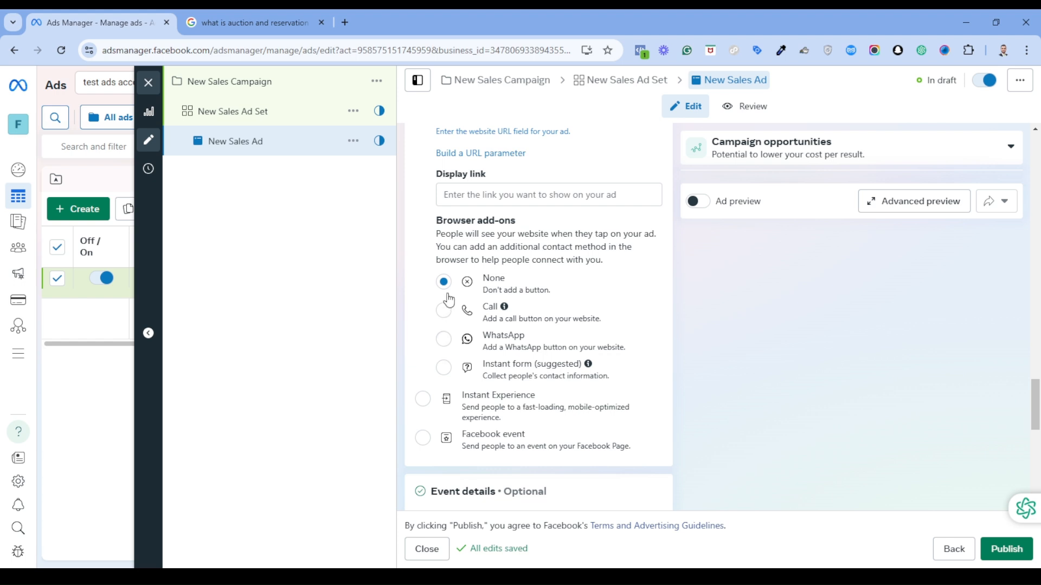
Step: Review the event details, Languages and Tracking sections, and read the explanations of app events and offline events
scroll(452, 359, down, 2)
scroll(452, 357, down, 4)
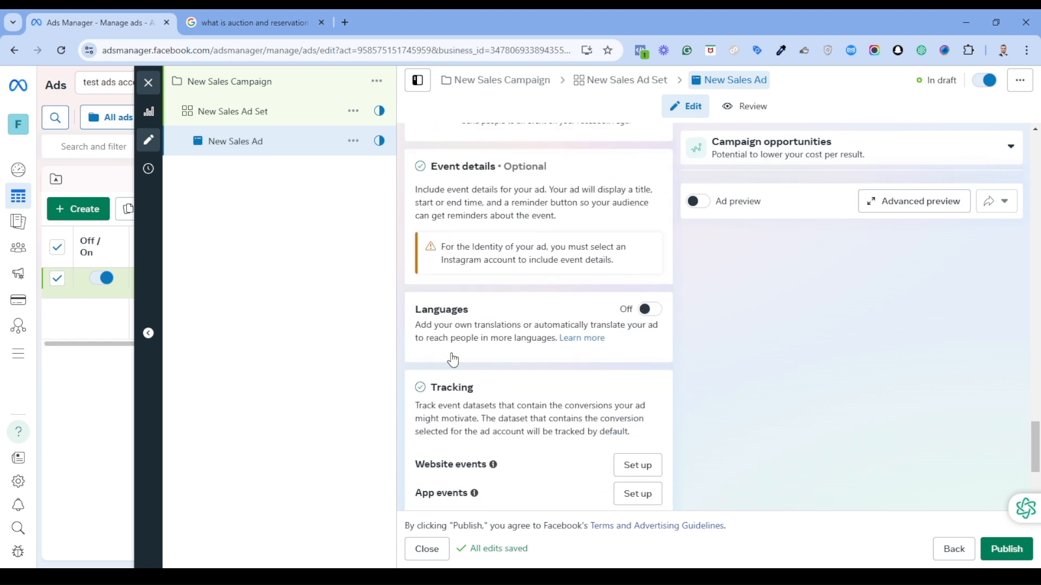
scroll(459, 241, down, 2)
scroll(463, 200, down, 2)
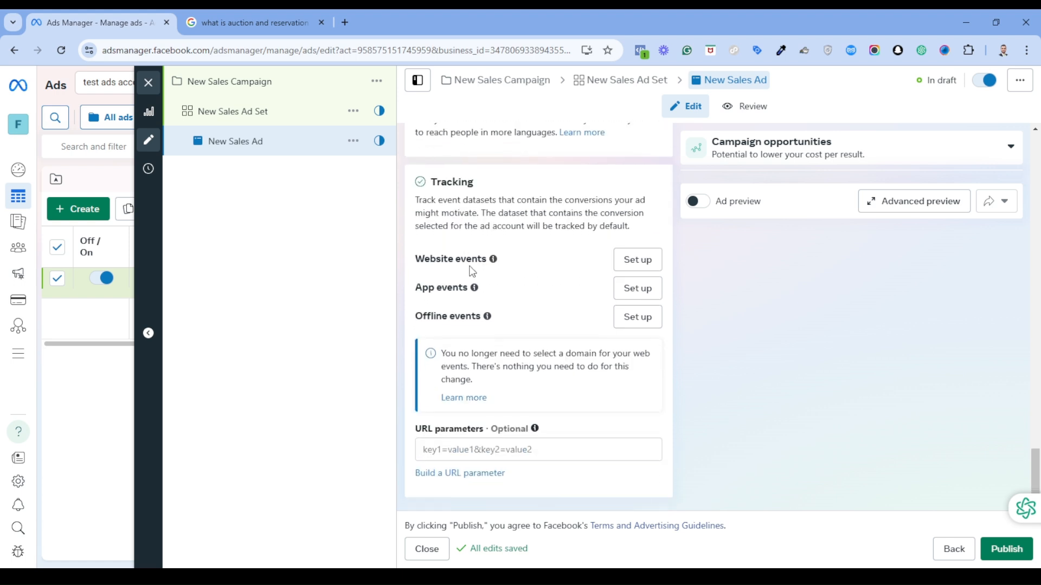
mouse_move(474, 287)
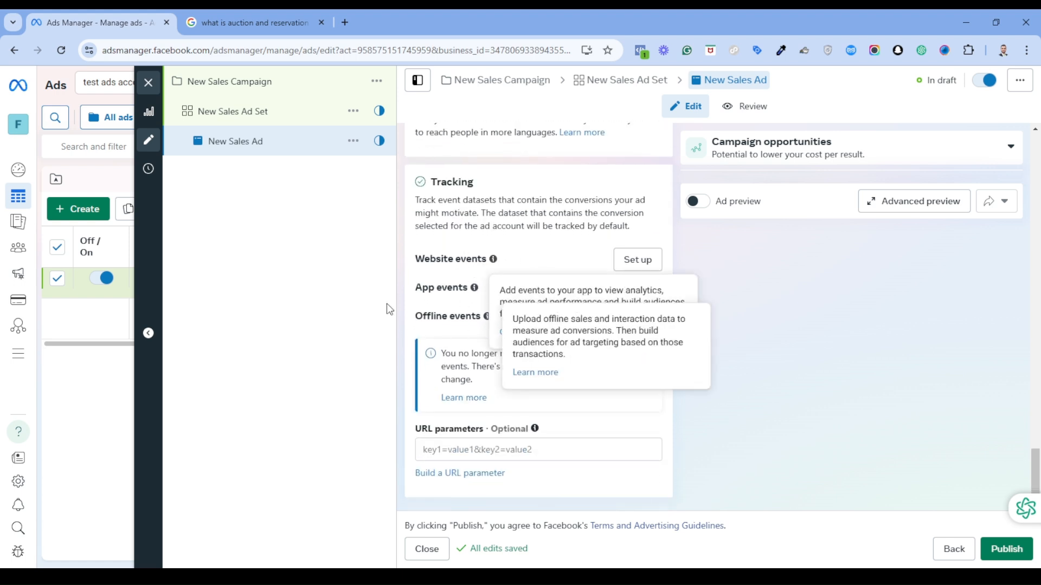
mouse_move(487, 316)
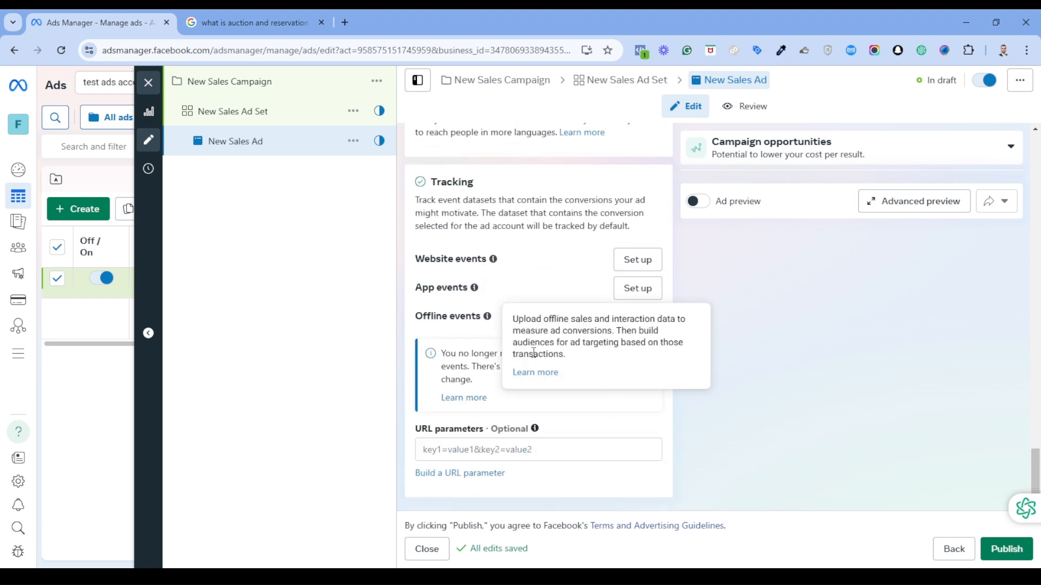